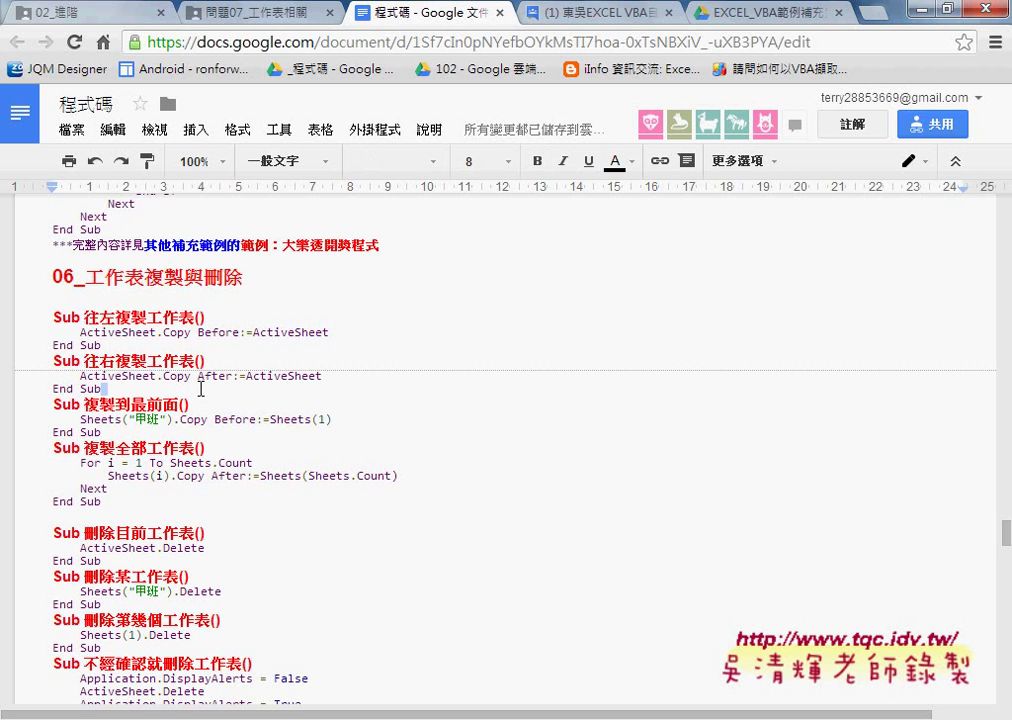
- Scroll the code document down to the 第8周上課程式碼(工作簿相關) section
scroll(200, 389, down, 4)
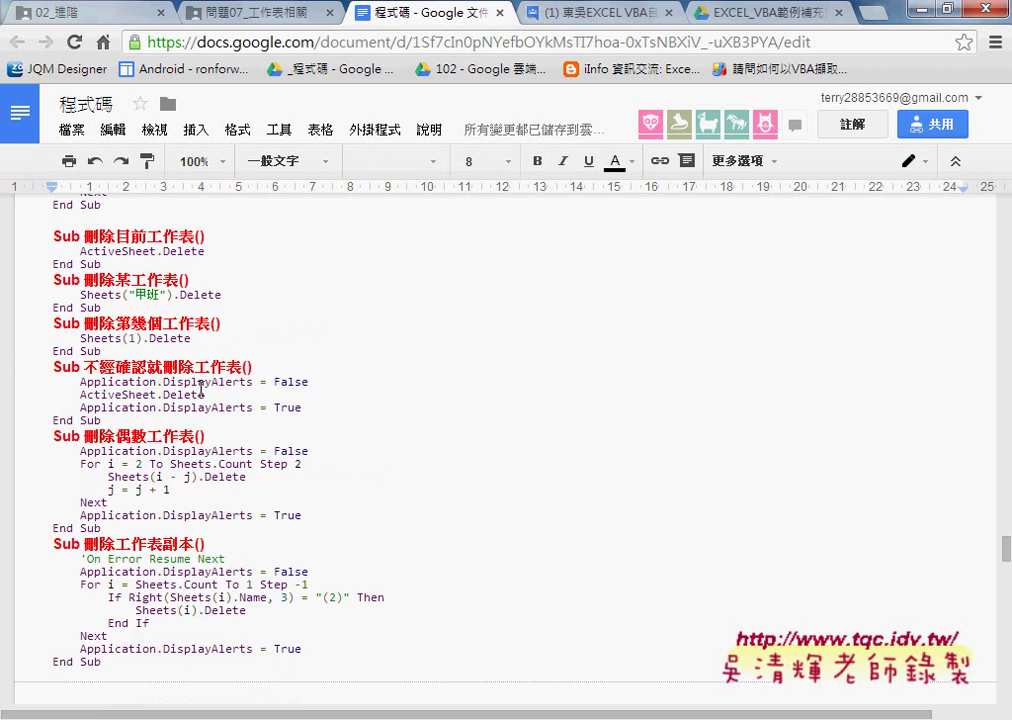
scroll(200, 389, down, 4)
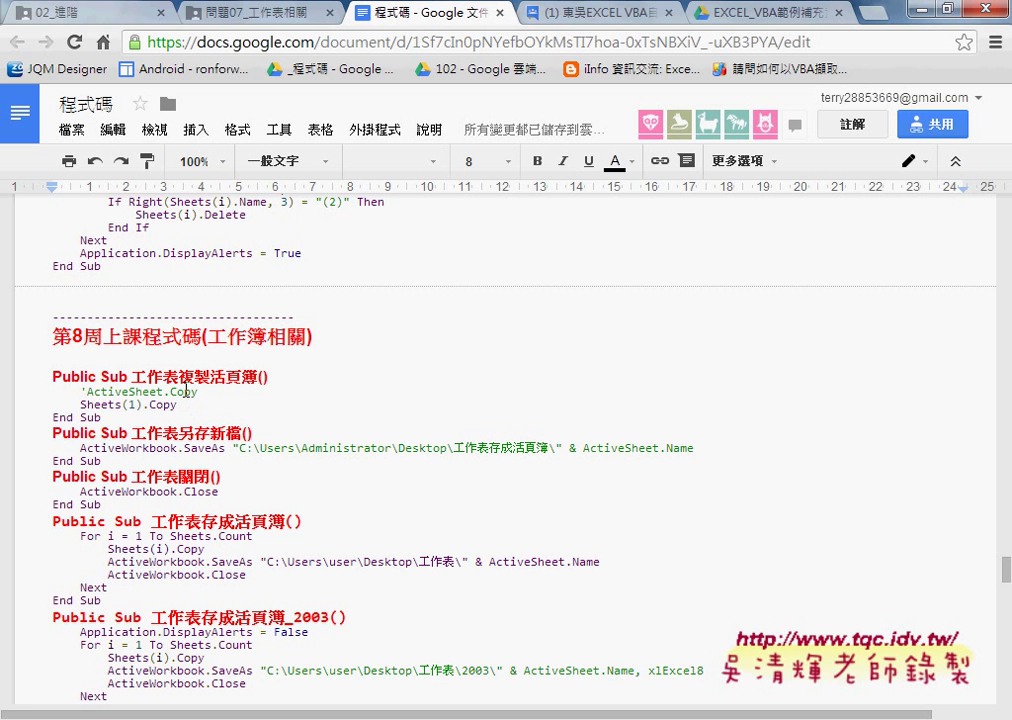
- Highlight the CSV, XML and 2003 suffixes in the 工作表存成活頁簿 sub headers
scroll(199, 377, up, 1)
scroll(199, 377, up, 1)
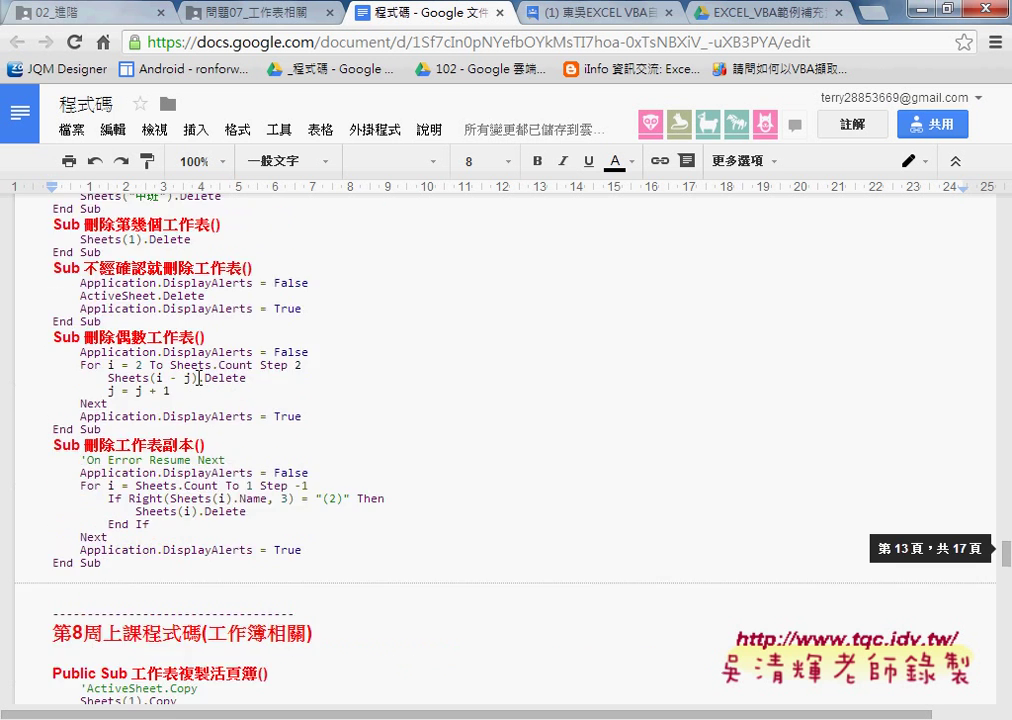
scroll(205, 365, down, 5)
scroll(214, 352, down, 3)
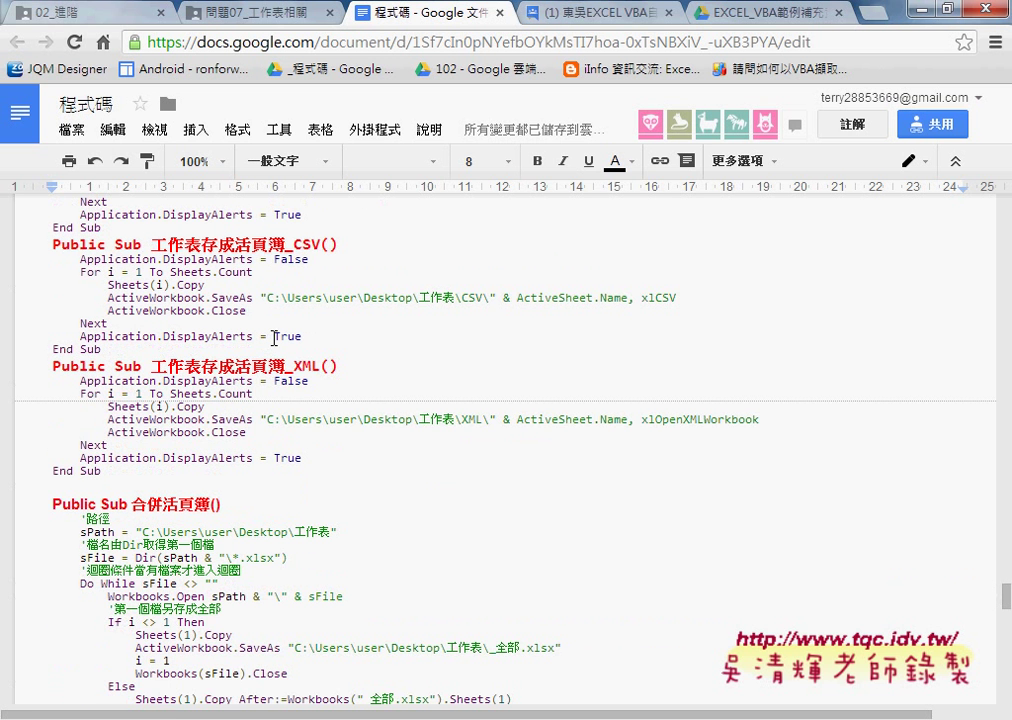
scroll(248, 334, up, 1)
drag(295, 343, 321, 343)
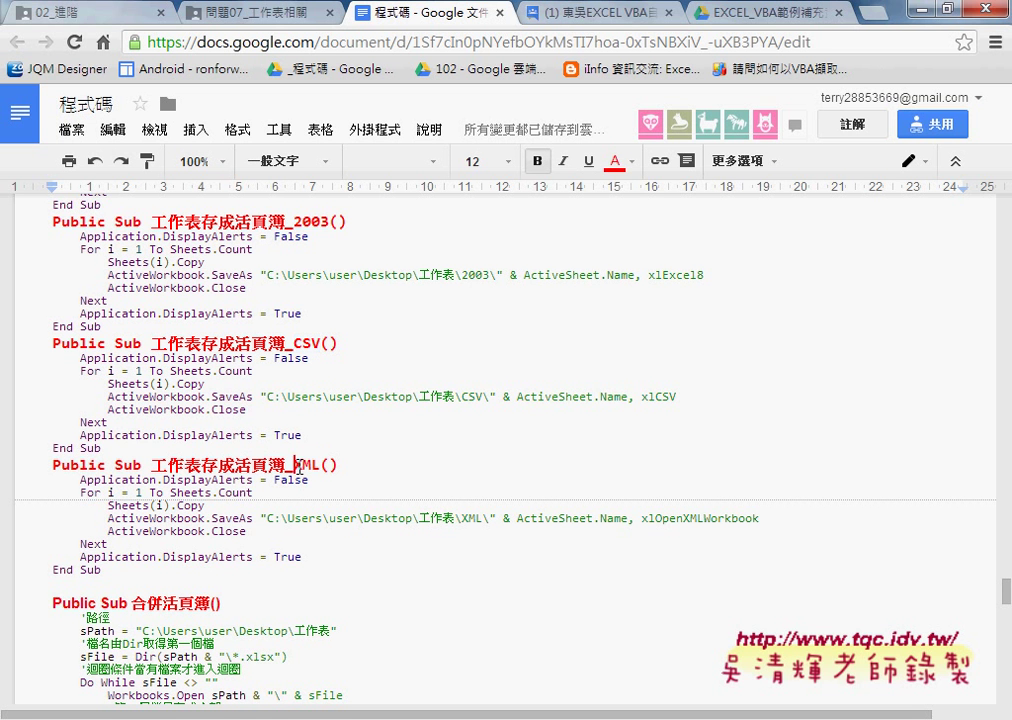
drag(294, 466, 320, 466)
drag(294, 221, 330, 221)
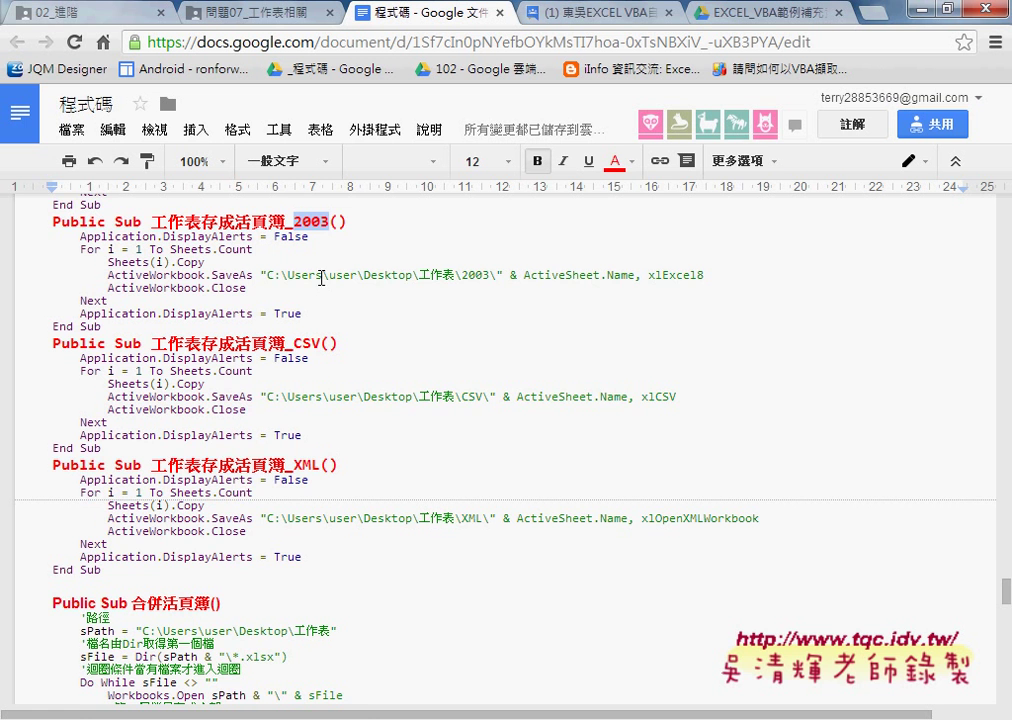
- Scroll down and highlight FileDialog in the 合併活頁簿_FileDialog sub header
scroll(317, 305, down, 1)
scroll(255, 305, down, 3)
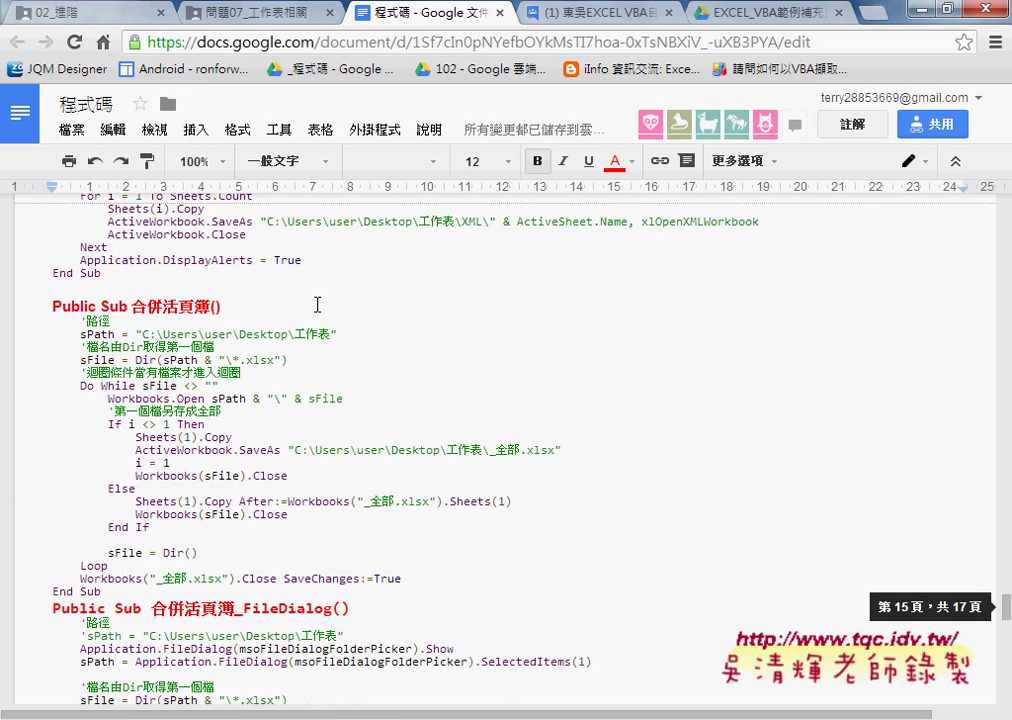
scroll(255, 305, down, 2)
scroll(279, 383, down, 1)
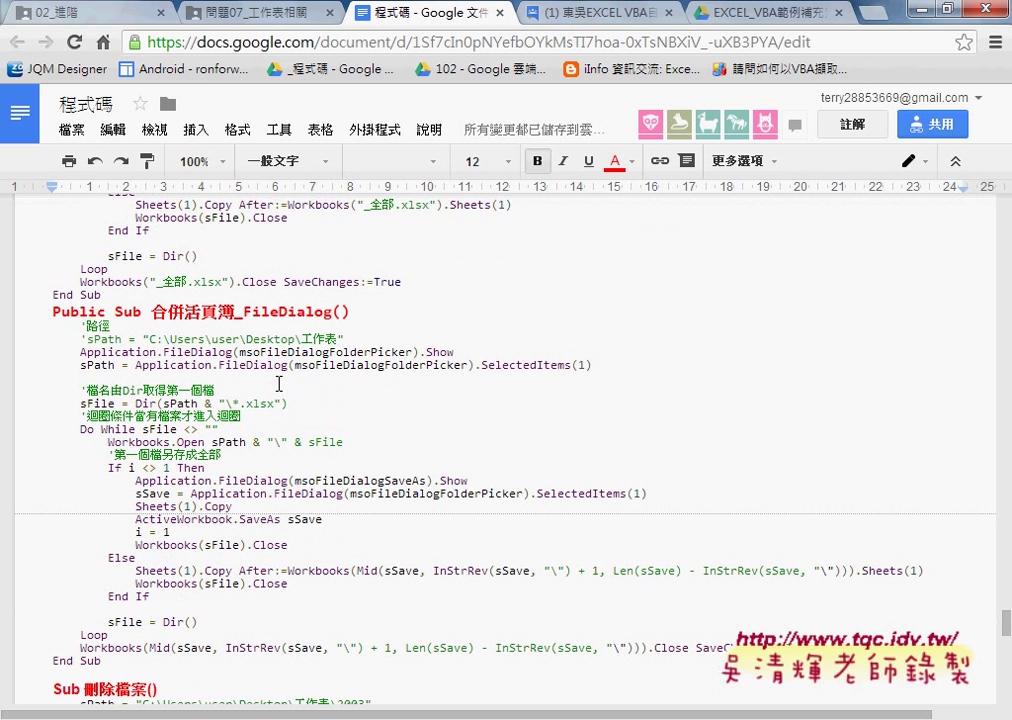
drag(243, 312, 331, 312)
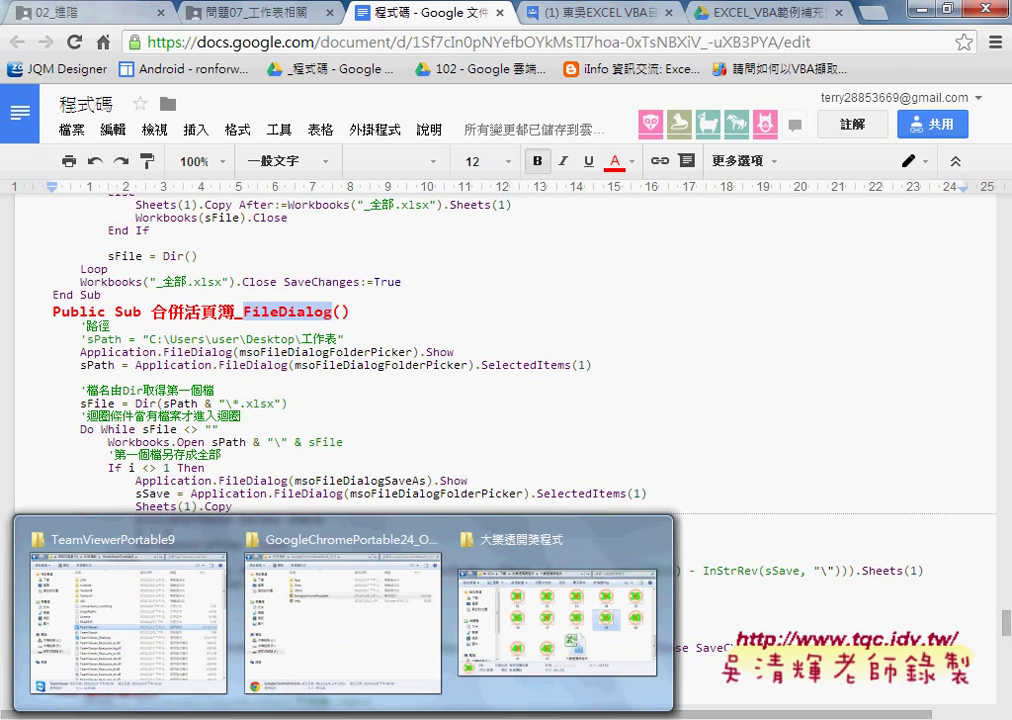
click(487, 614)
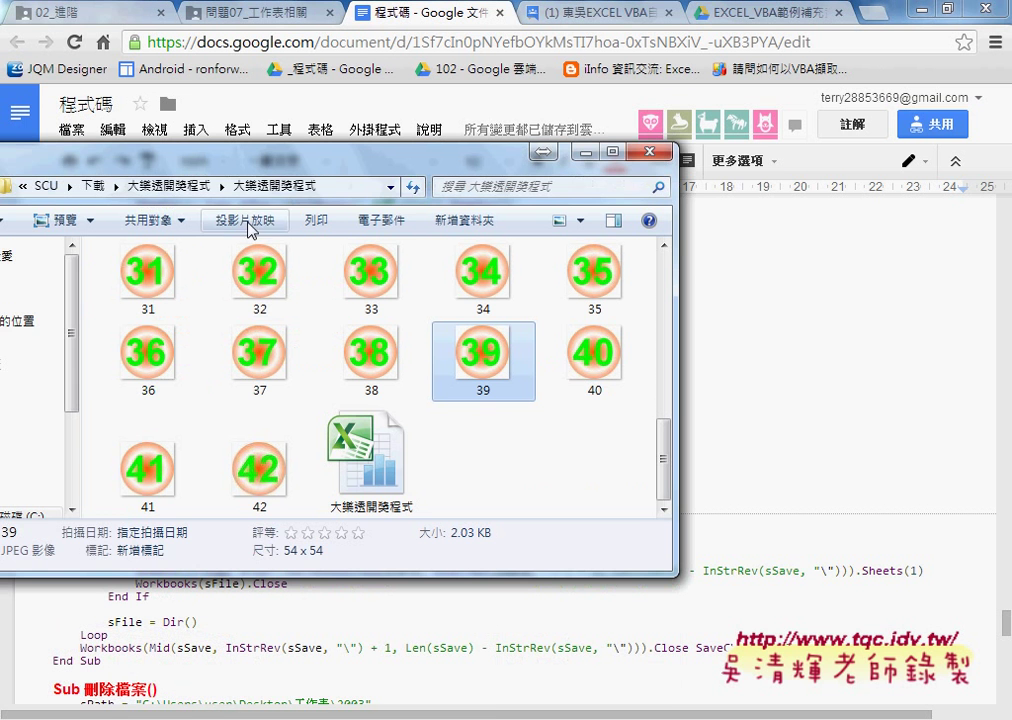
drag(230, 191, 330, 203)
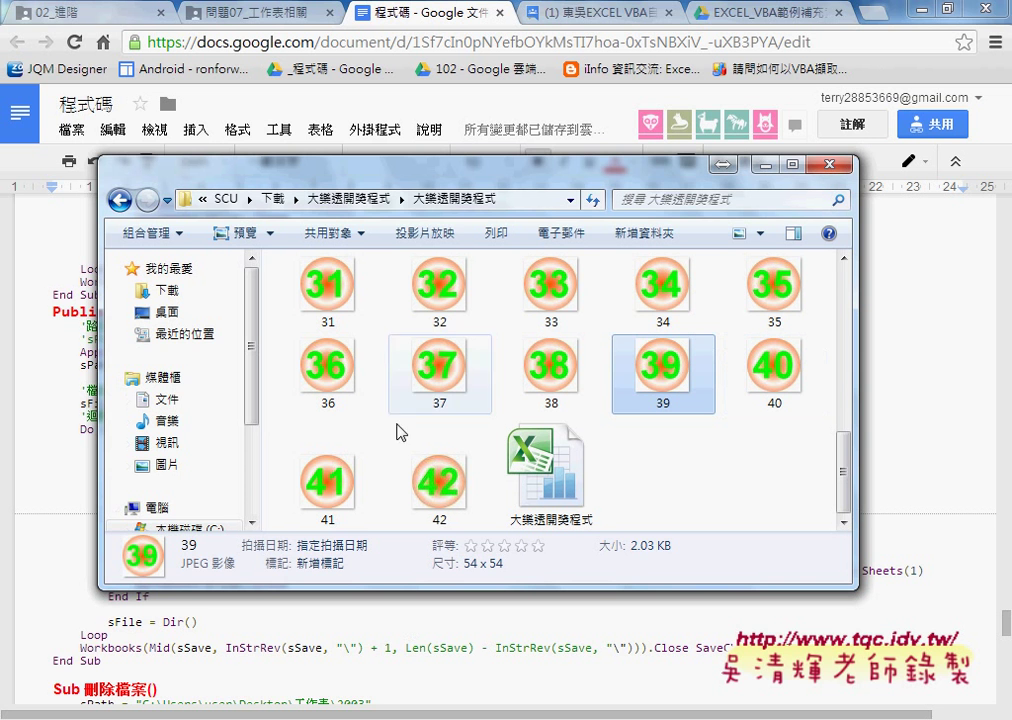
mouse_move(483, 360)
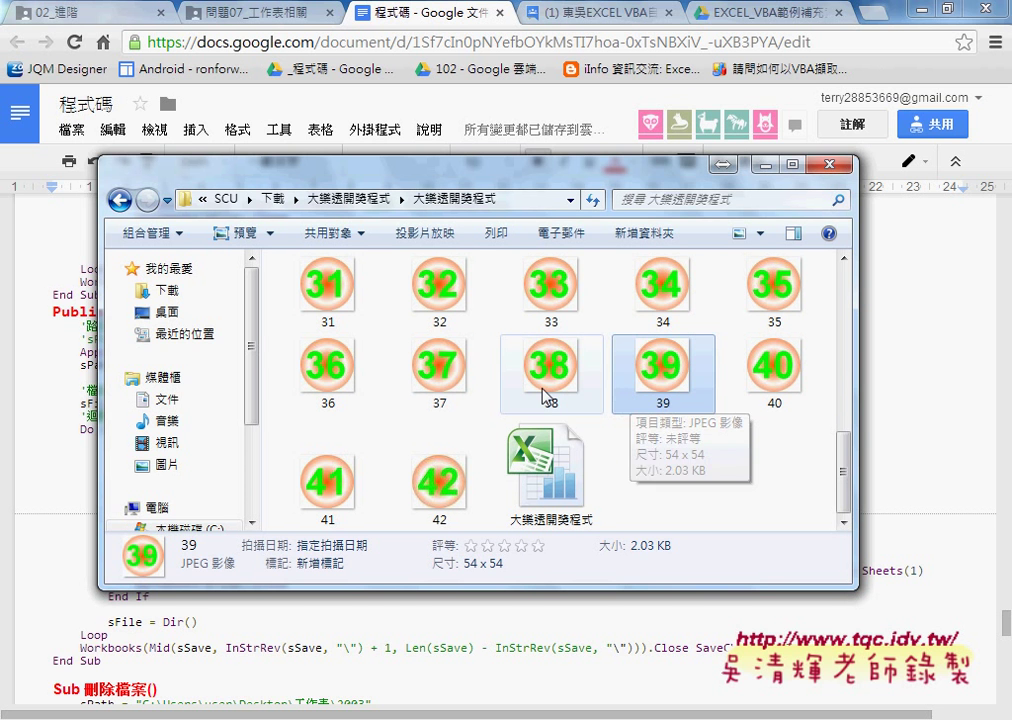
- Return to the code document and bring the 刪除檔案 and 刪除檔案_FileDialog subs into view
click(946, 397)
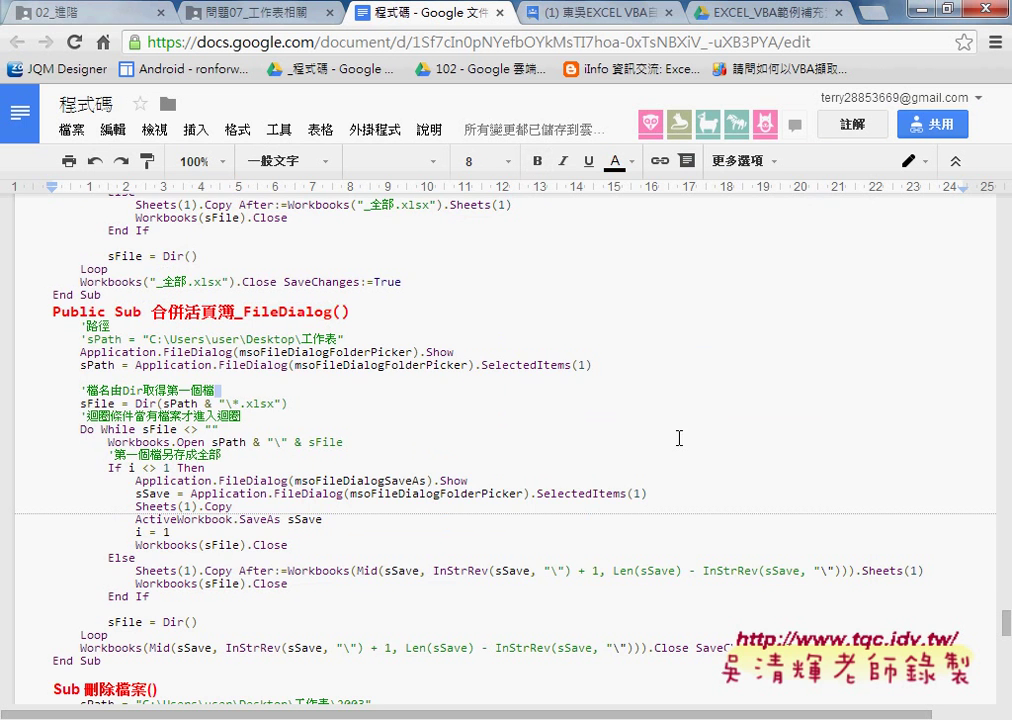
scroll(295, 476, down, 1)
scroll(295, 476, down, 3)
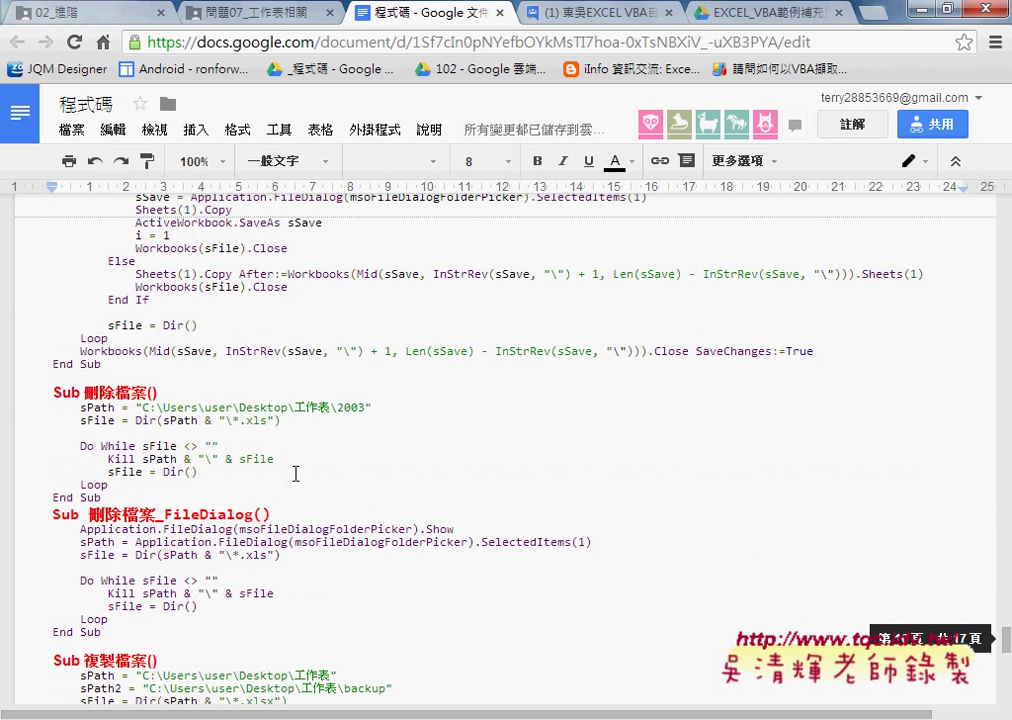
scroll(295, 476, down, 2)
scroll(296, 473, down, 2)
scroll(296, 473, down, 1)
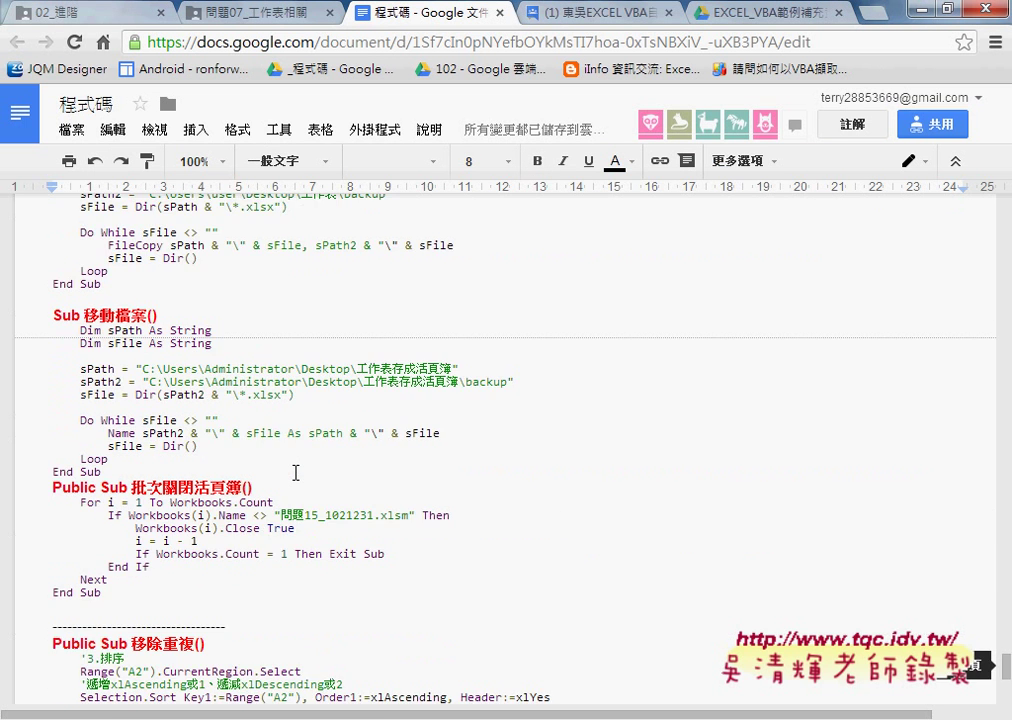
scroll(296, 473, up, 1)
scroll(296, 473, up, 1)
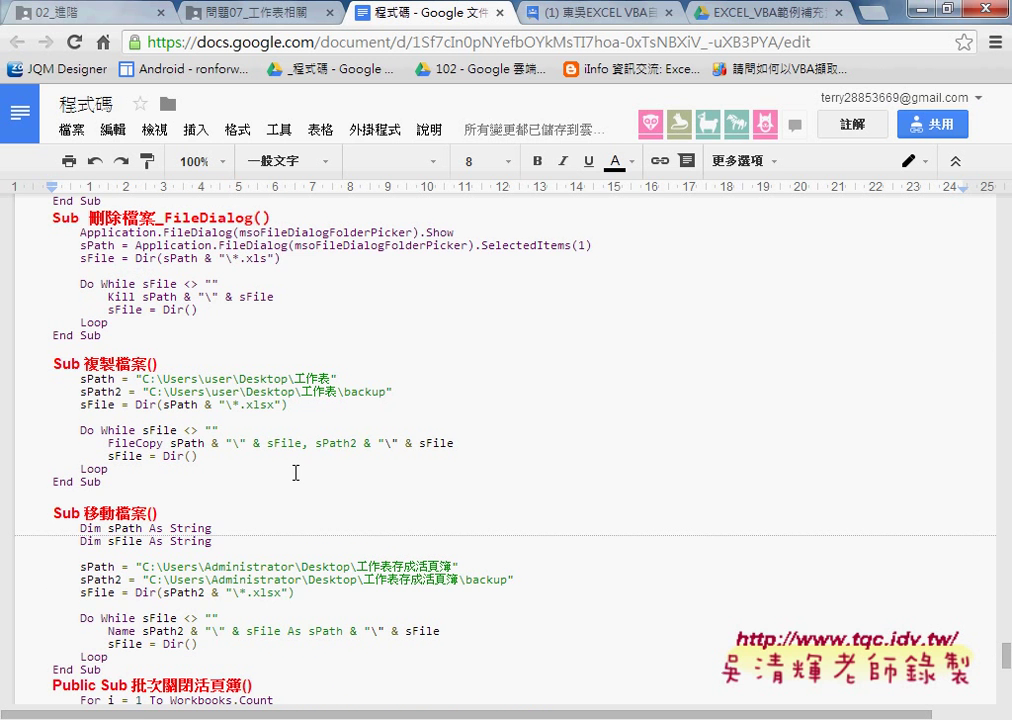
scroll(296, 473, down, 2)
scroll(296, 473, down, 1)
scroll(296, 473, up, 4)
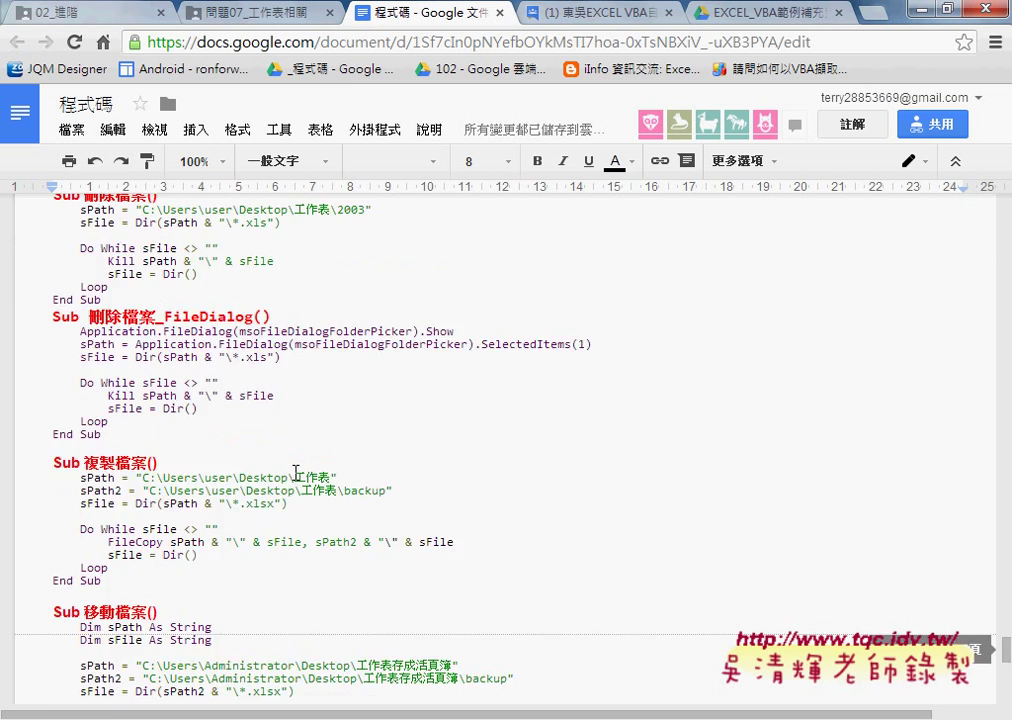
scroll(296, 473, up, 3)
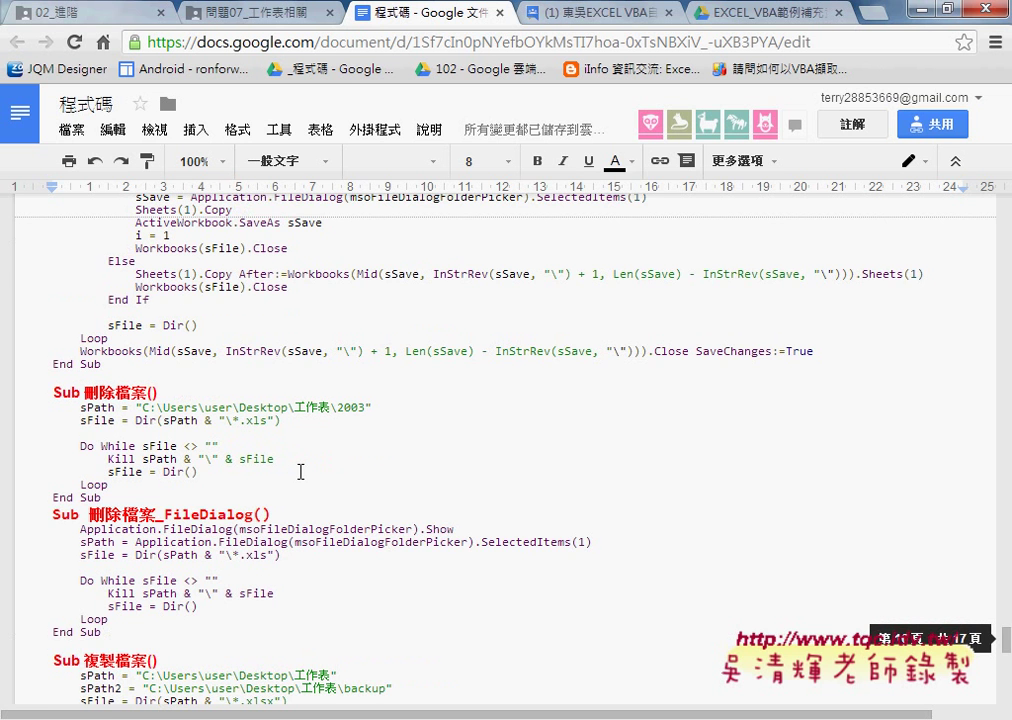
- Show the 02_進階 Drive folder and highlight the batch-PDF and image-import example titles
click(55, 10)
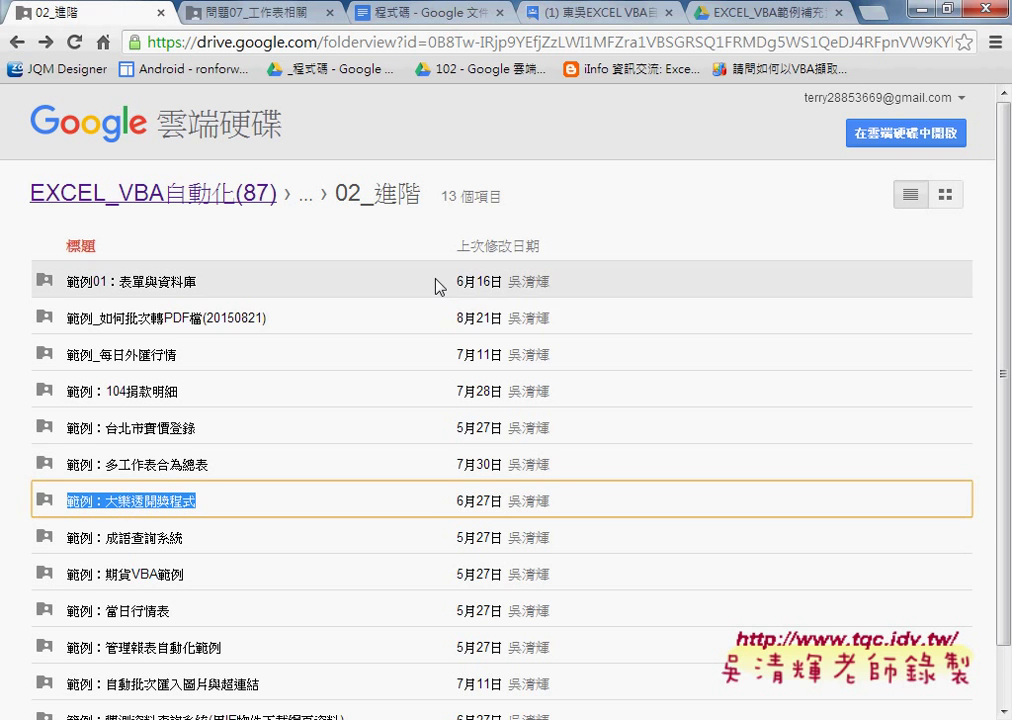
click(300, 318)
drag(67, 318, 268, 318)
scroll(267, 340, down, 1)
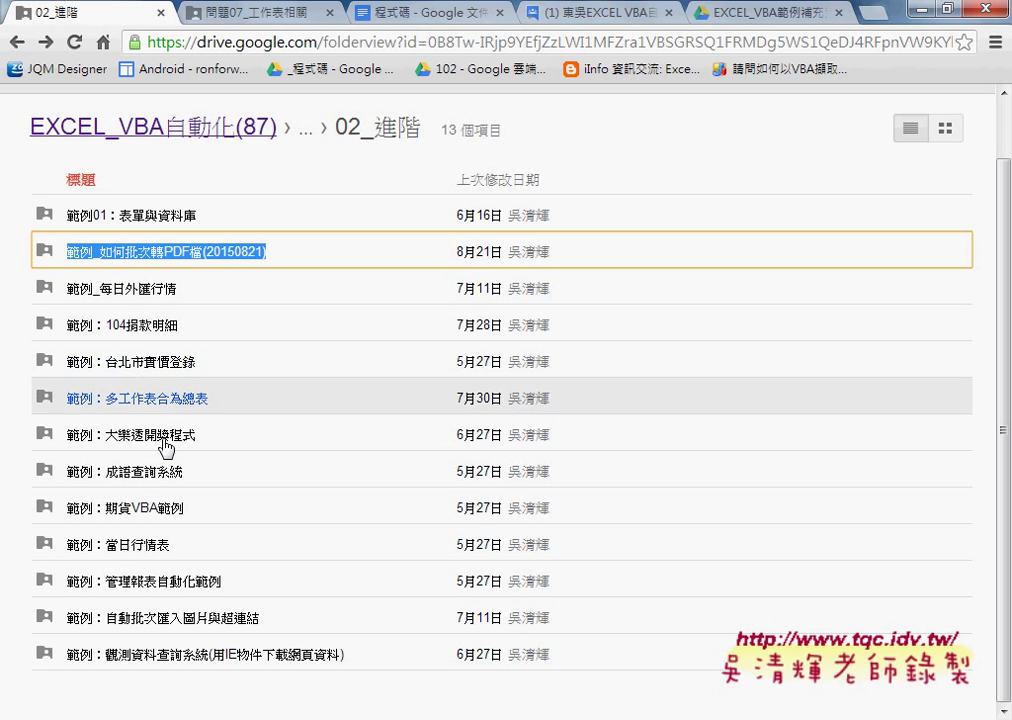
mouse_move(66, 618)
mouse_down()
mouse_move(242, 620)
mouse_move(66, 620)
mouse_up()
shift+click(259, 619)
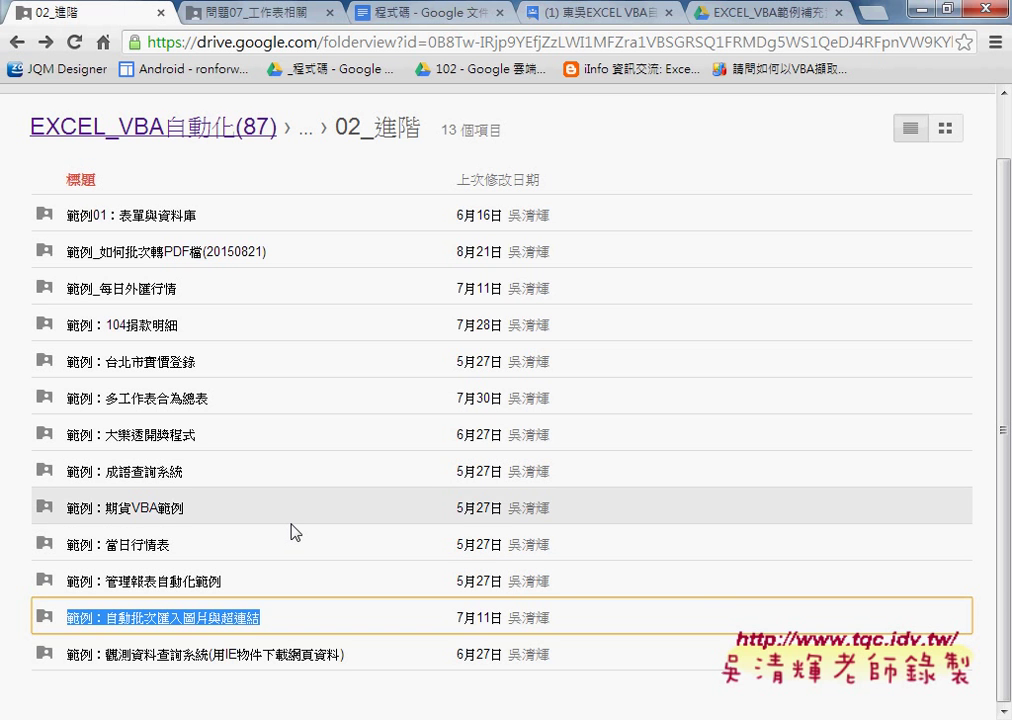
- Close 大樂透開獎程式 without saving, then reopen Excel with 問題07 from the recent files list
click(922, 12)
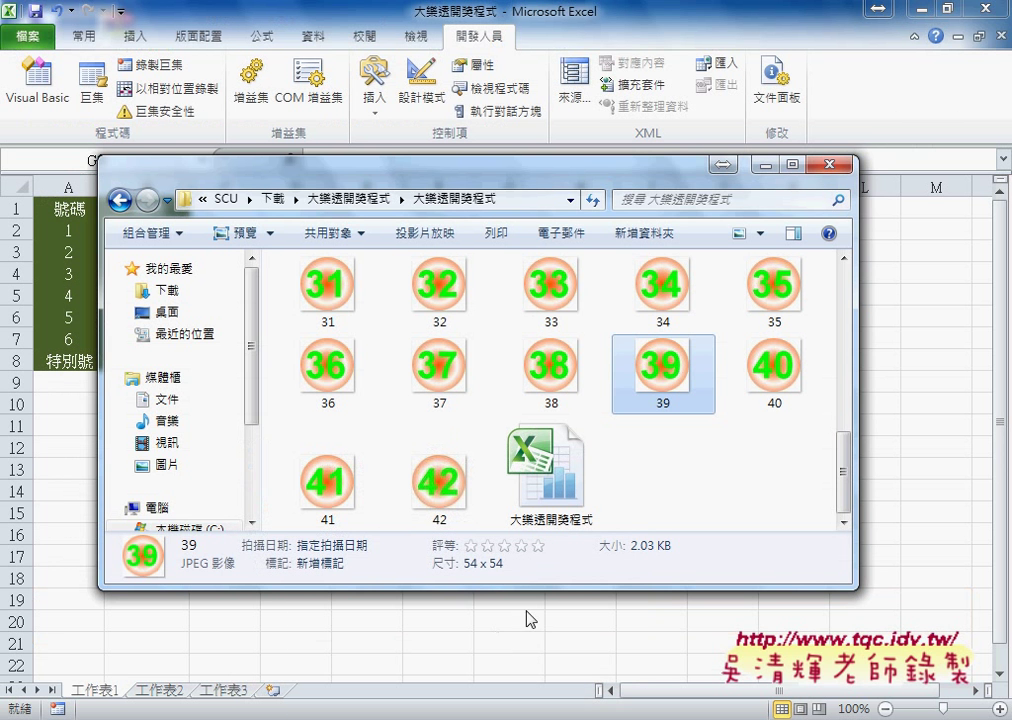
click(830, 165)
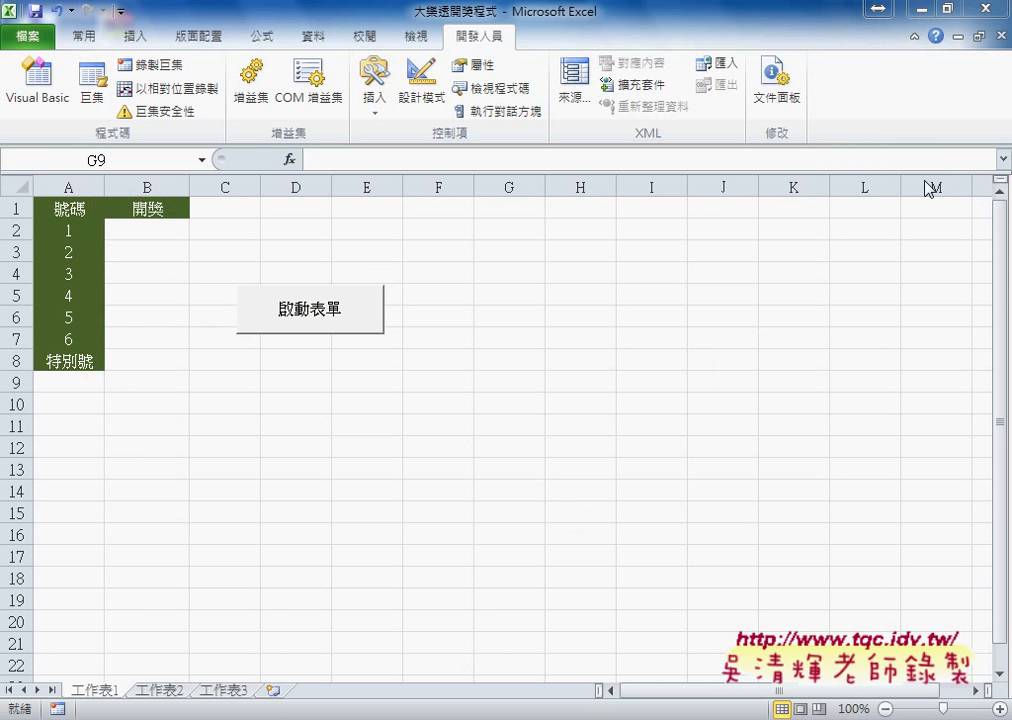
click(993, 9)
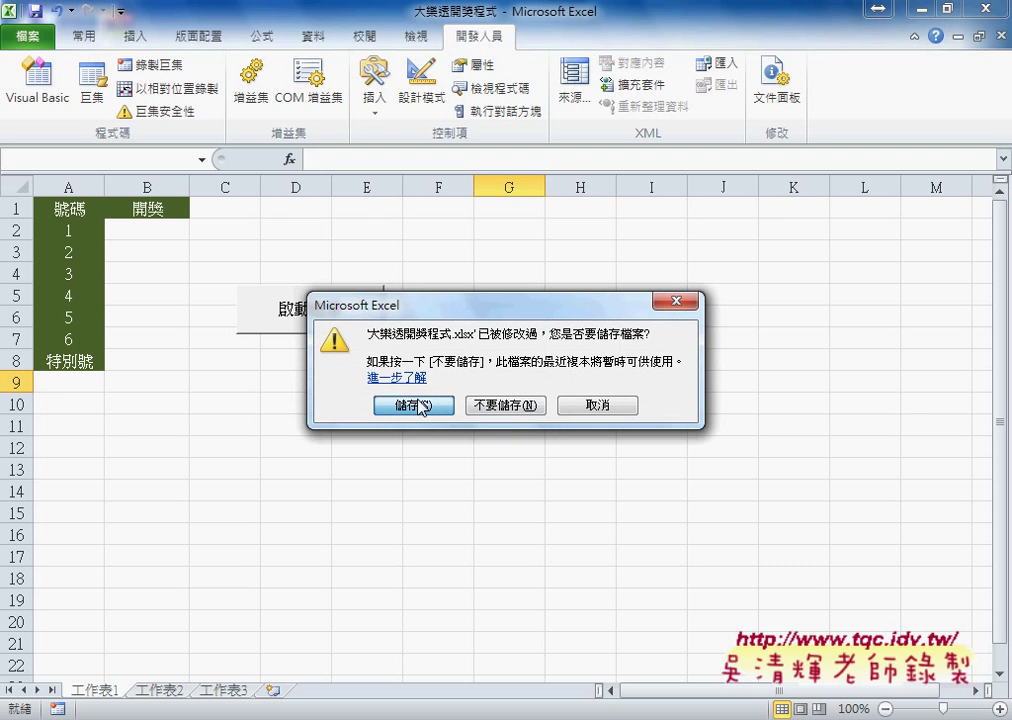
click(506, 406)
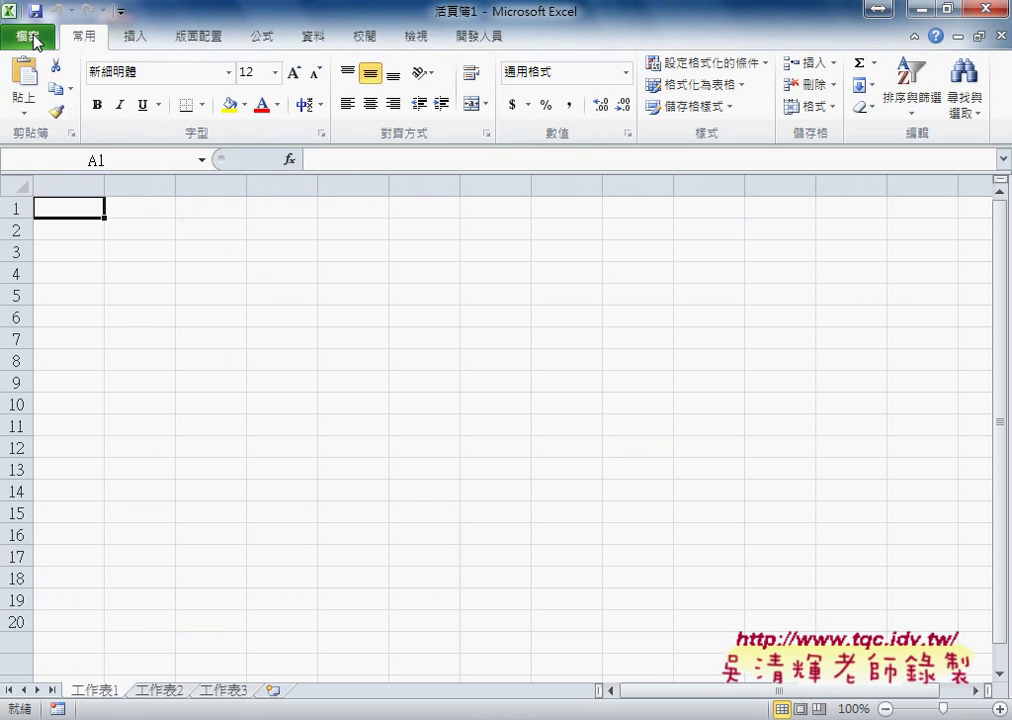
click(35, 40)
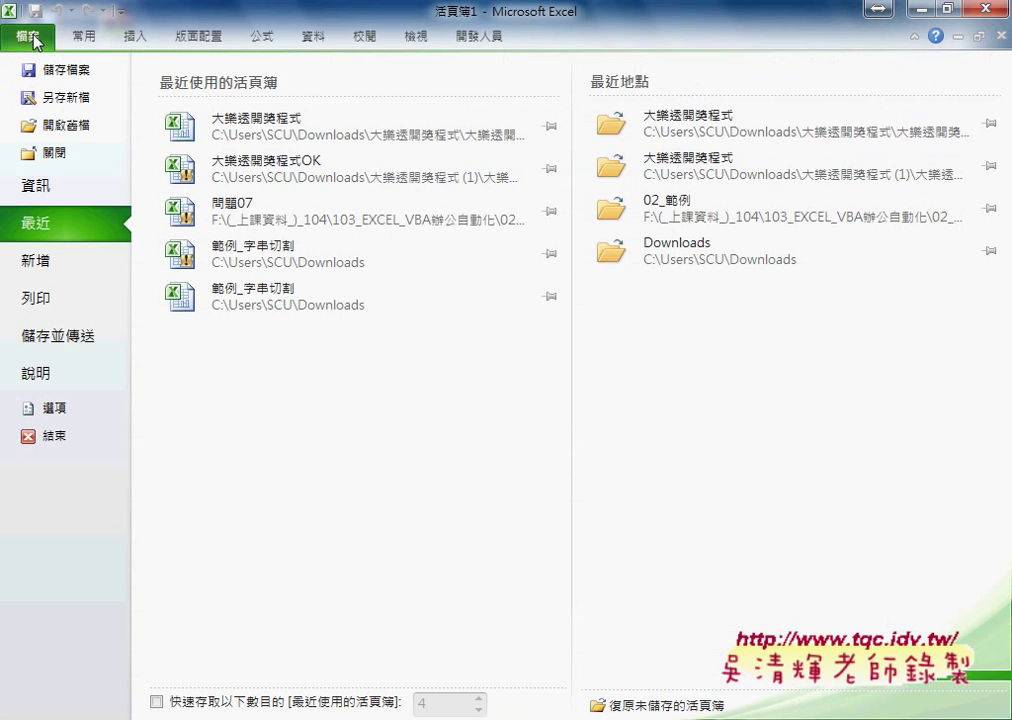
click(287, 218)
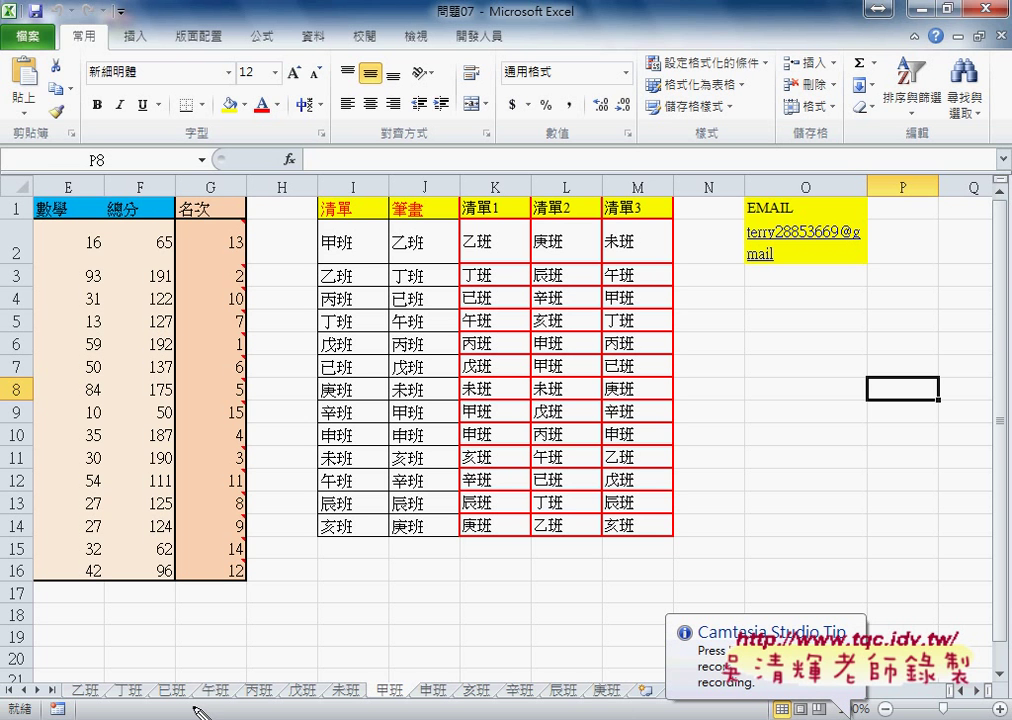
- Bring up Windows Explorer on the GoogleChromePortable24_OLD folder
mouse_move(624, 713)
mouse_down()
mouse_move(862, 703)
mouse_move(886, 690)
mouse_up()
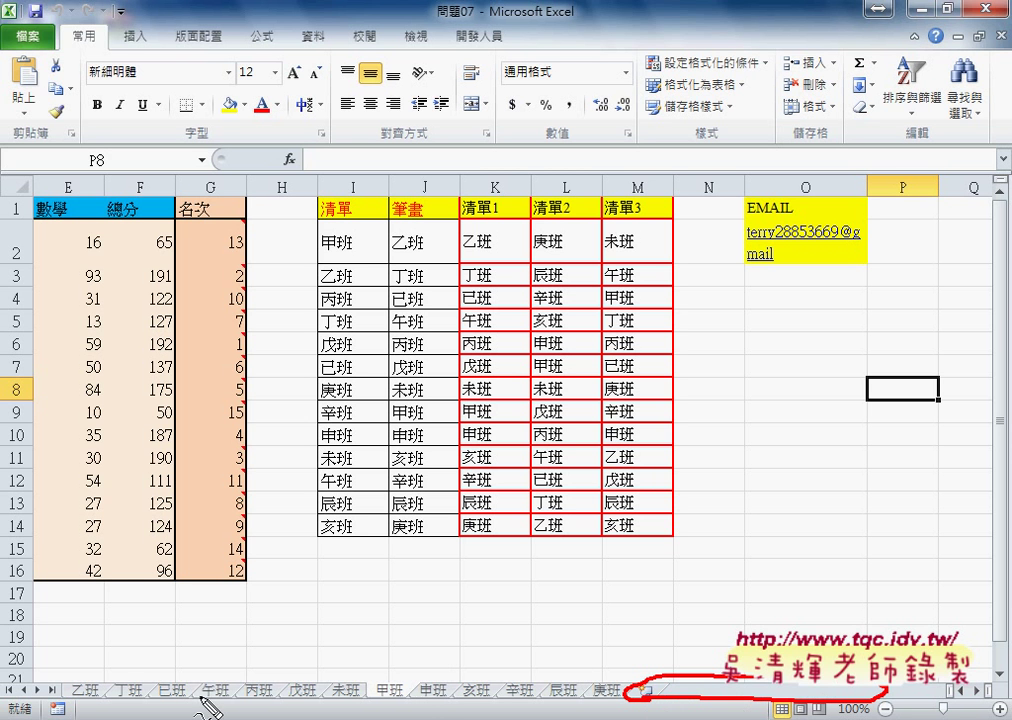
drag(72, 704, 620, 701)
mouse_move(338, 682)
mouse_down()
mouse_move(634, 628)
mouse_move(722, 660)
mouse_up()
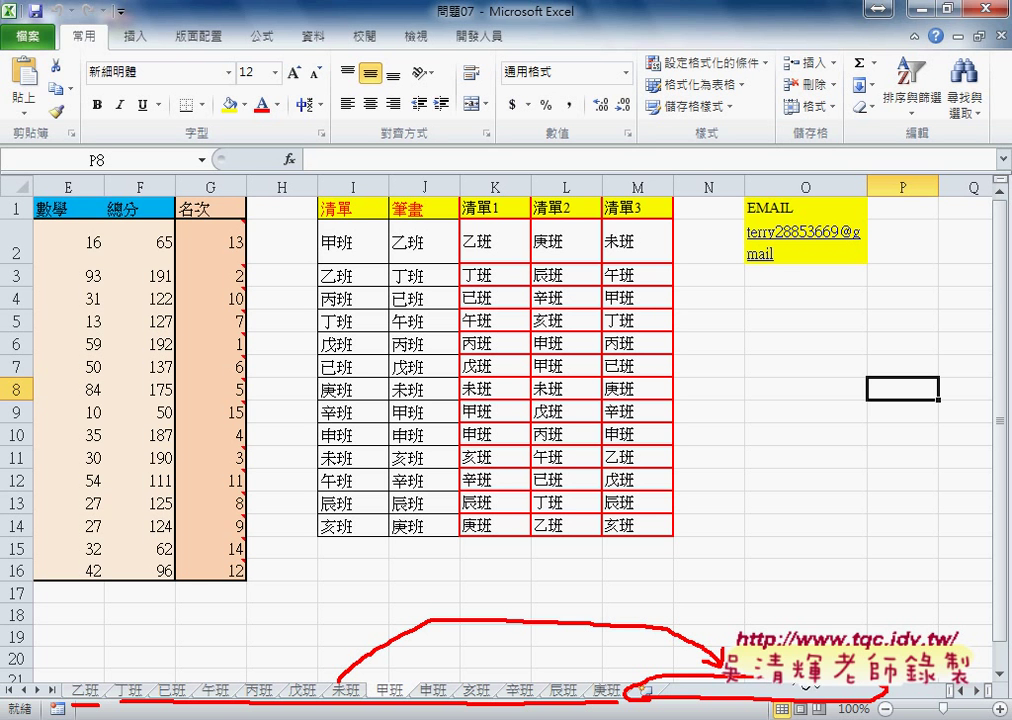
drag(760, 665, 799, 710)
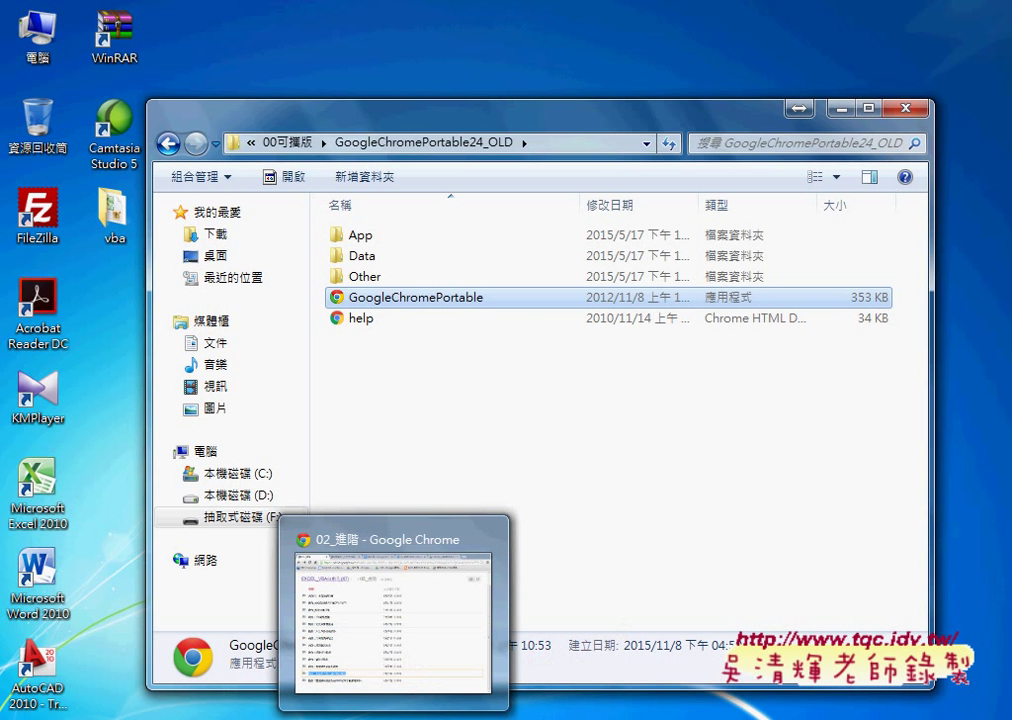
- Bring Chrome back and scroll the 程式碼 document to the 06_工作表複製與刪除 section
click(396, 674)
click(385, 27)
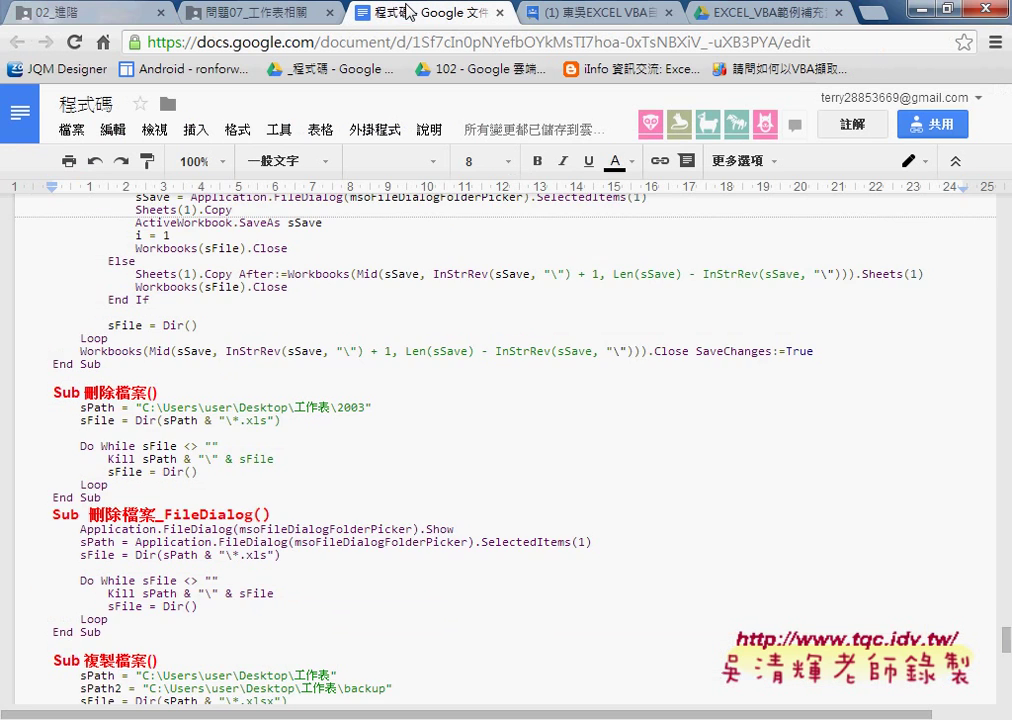
scroll(326, 342, up, 5)
scroll(326, 342, up, 5)
scroll(326, 342, up, 10)
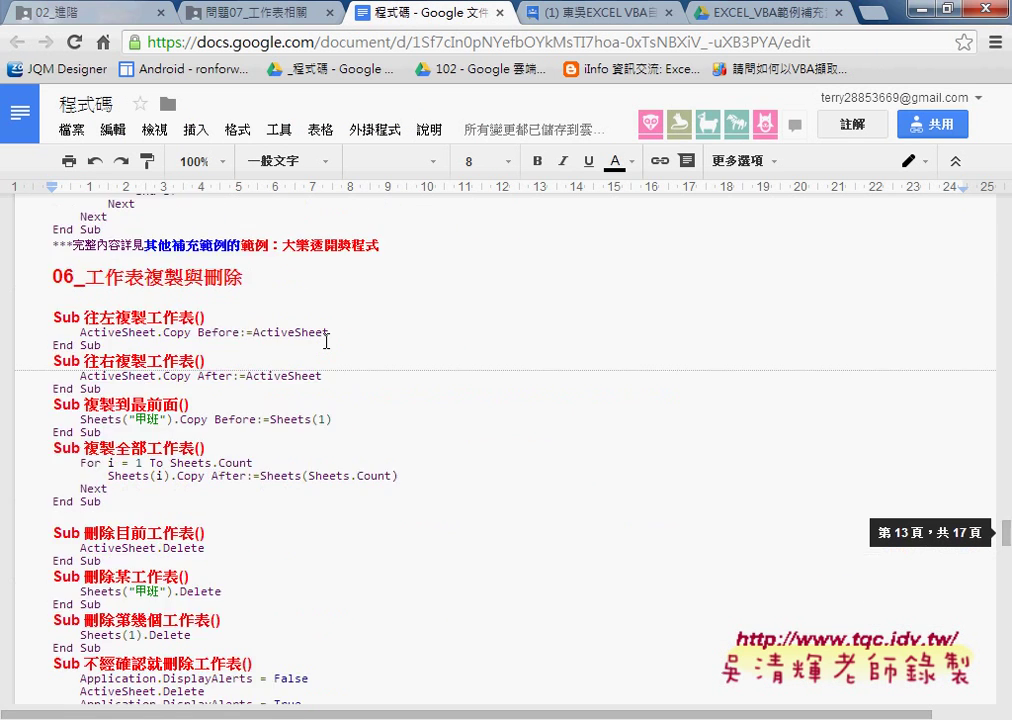
scroll(326, 342, up, 5)
scroll(326, 342, down, 3)
scroll(326, 342, down, 1)
- Highlight ActiveSheet.Copy, Before:=ActiveSheet and the Sheets(1) line, then return to 問題07 in Excel
drag(81, 335, 193, 334)
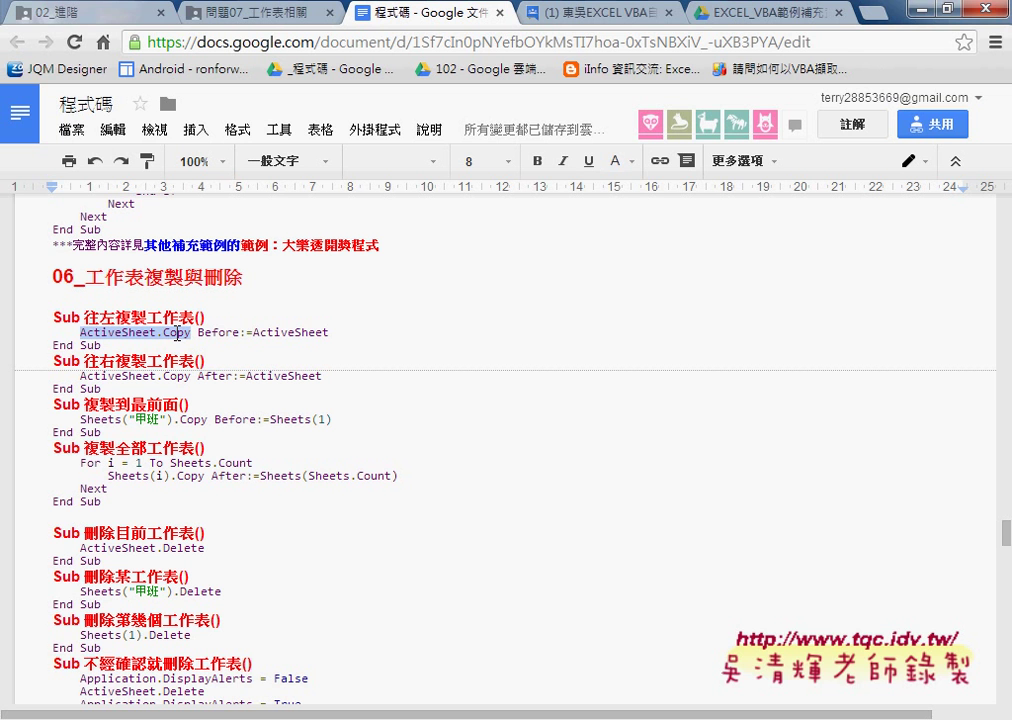
click(200, 332)
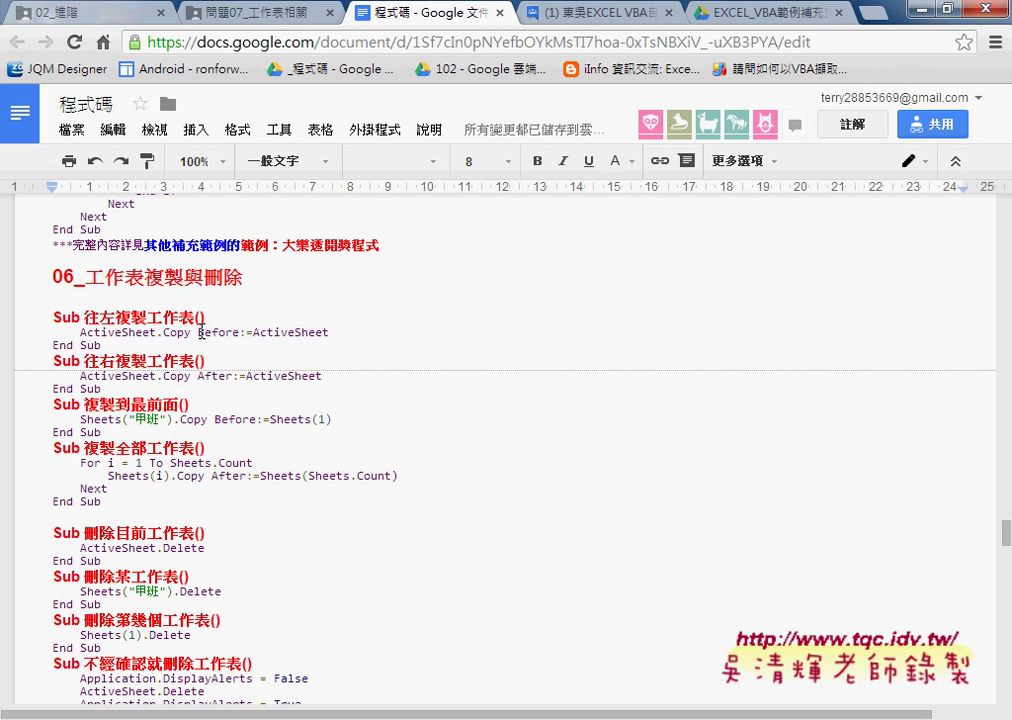
drag(199, 332, 332, 333)
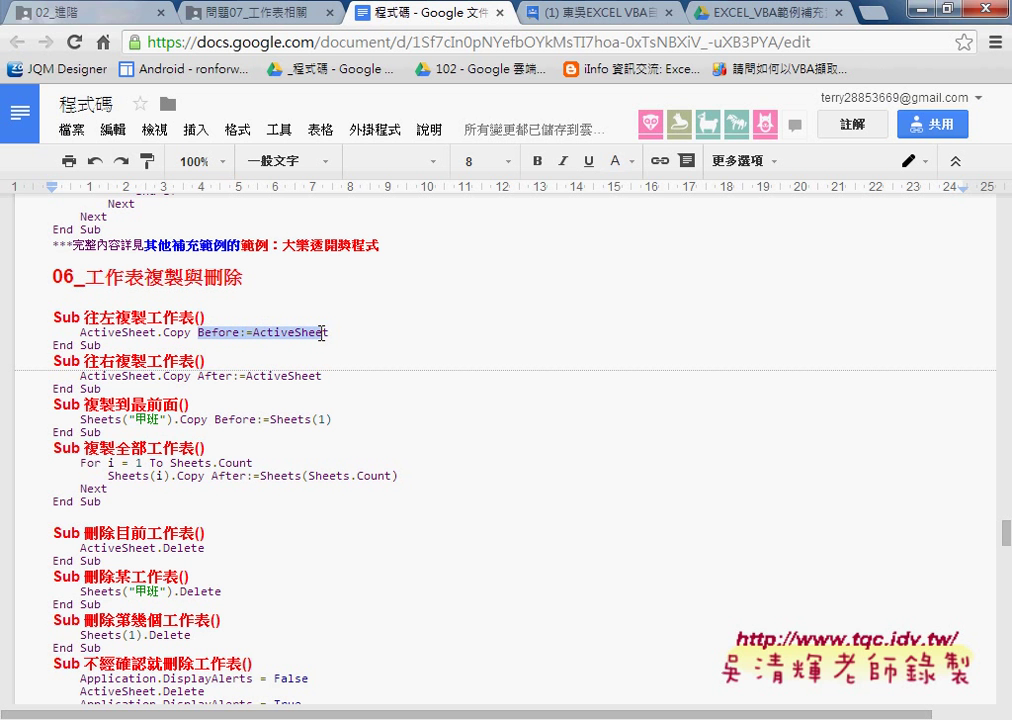
click(94, 419)
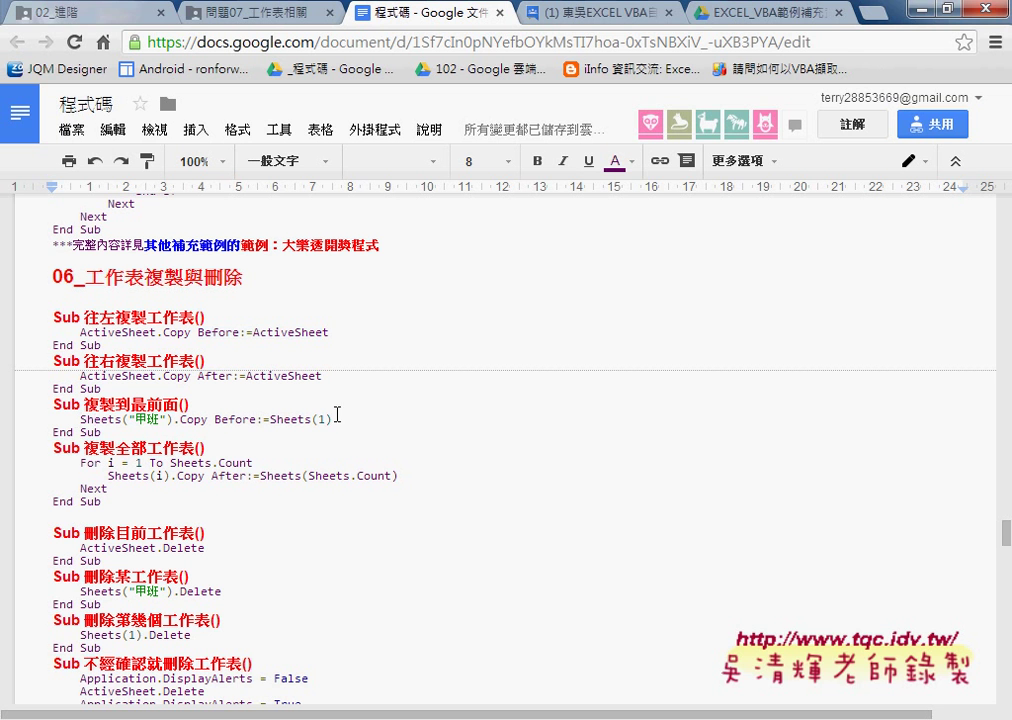
click(339, 419)
click(526, 640)
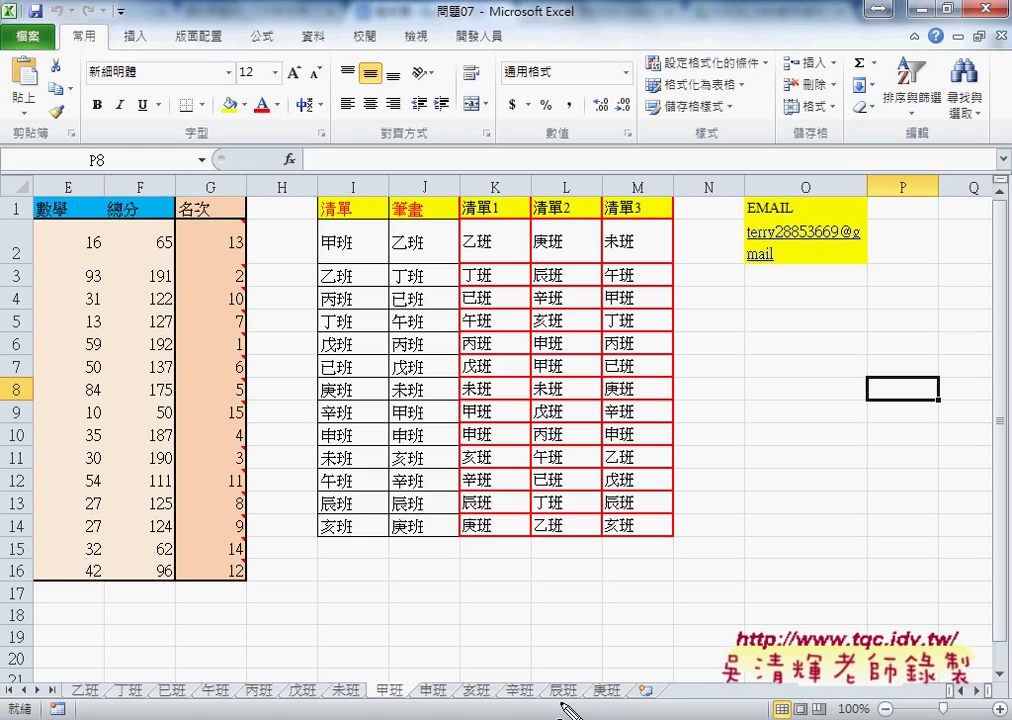
- Mark the end of the sheet tab row with red pen strokes, then open the VBA editor with Alt+F11
drag(632, 700, 730, 672)
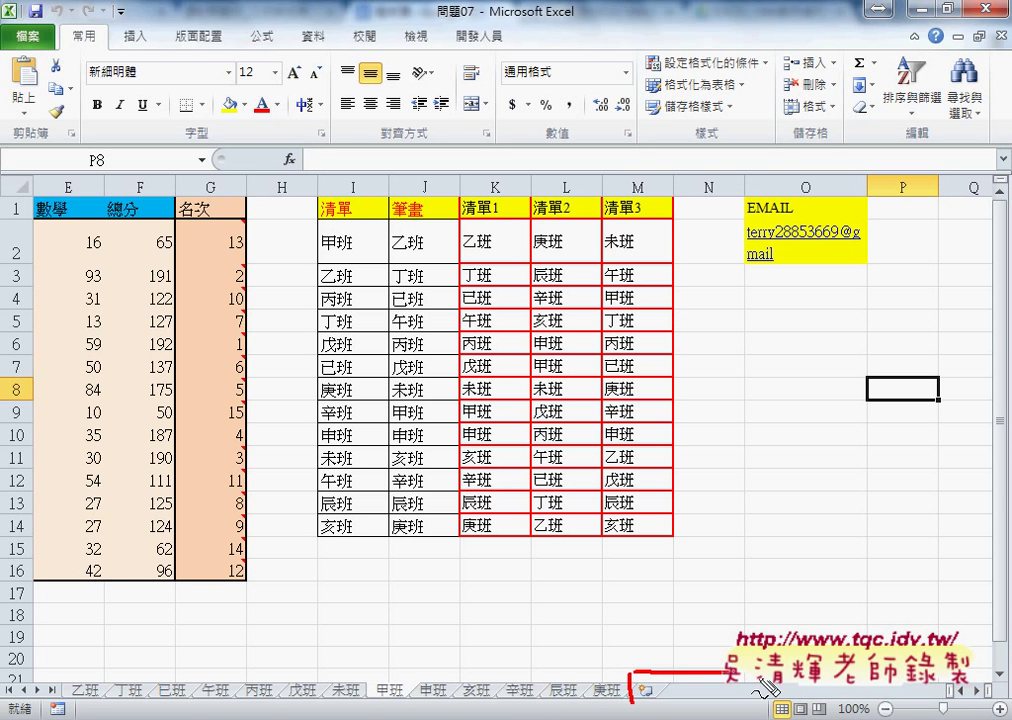
drag(640, 700, 838, 703)
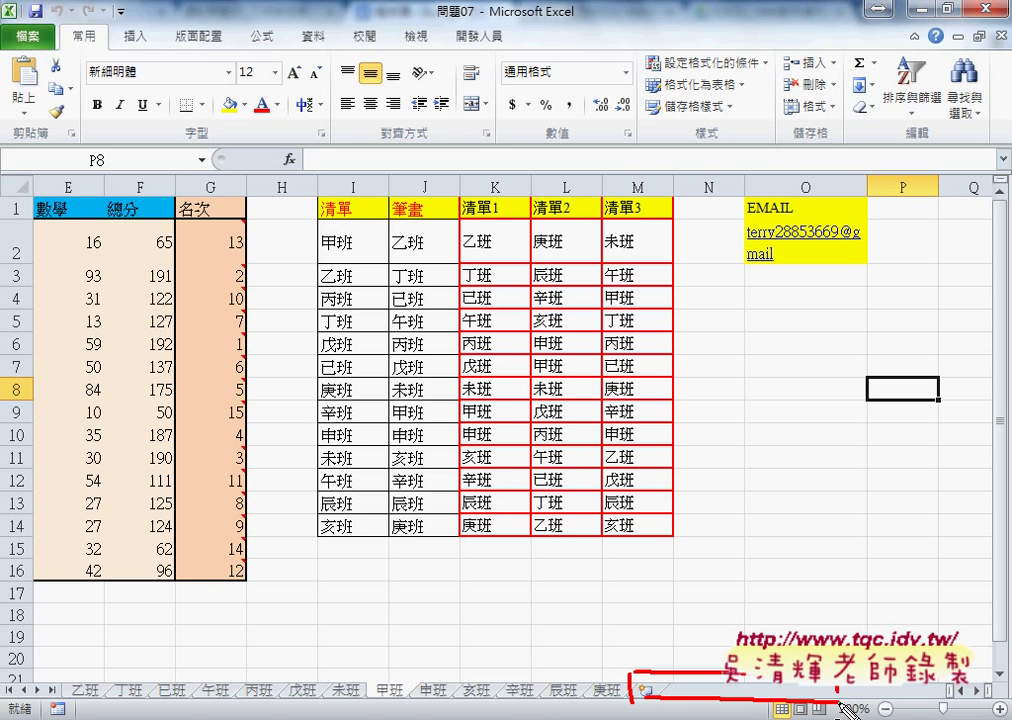
drag(541, 660, 682, 640)
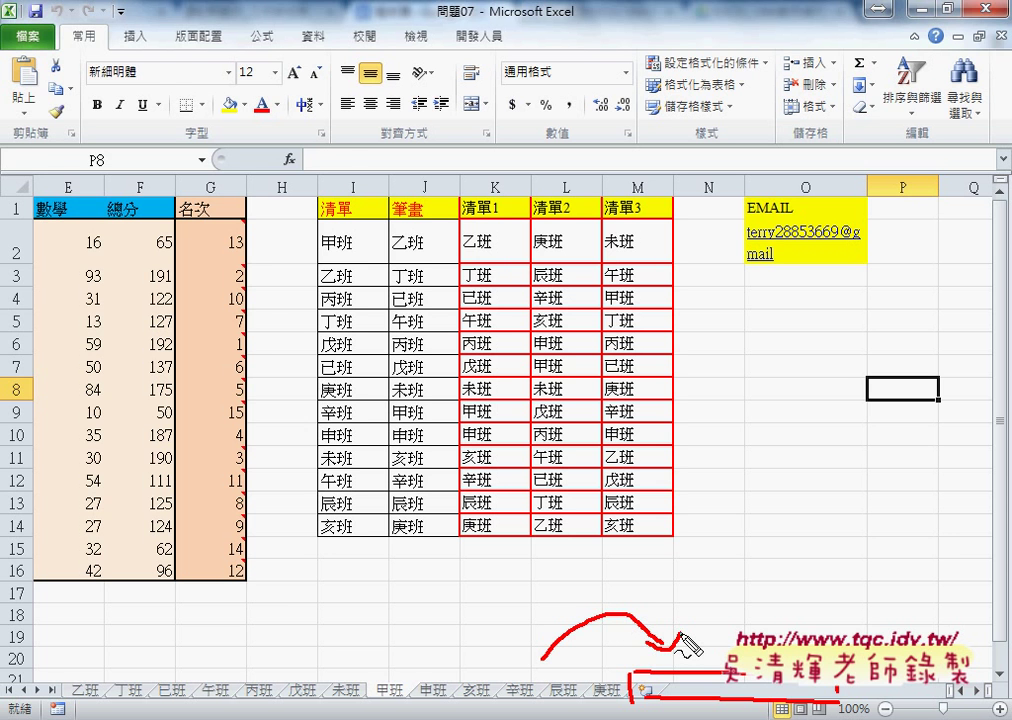
key(alt+F11)
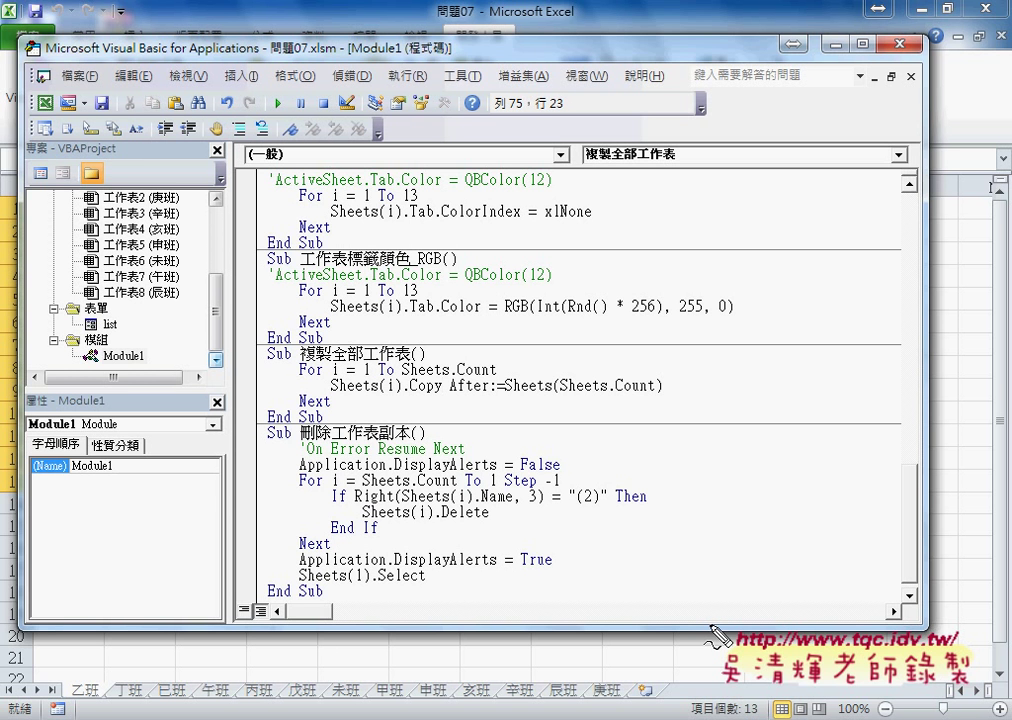
drag(413, 394, 447, 393)
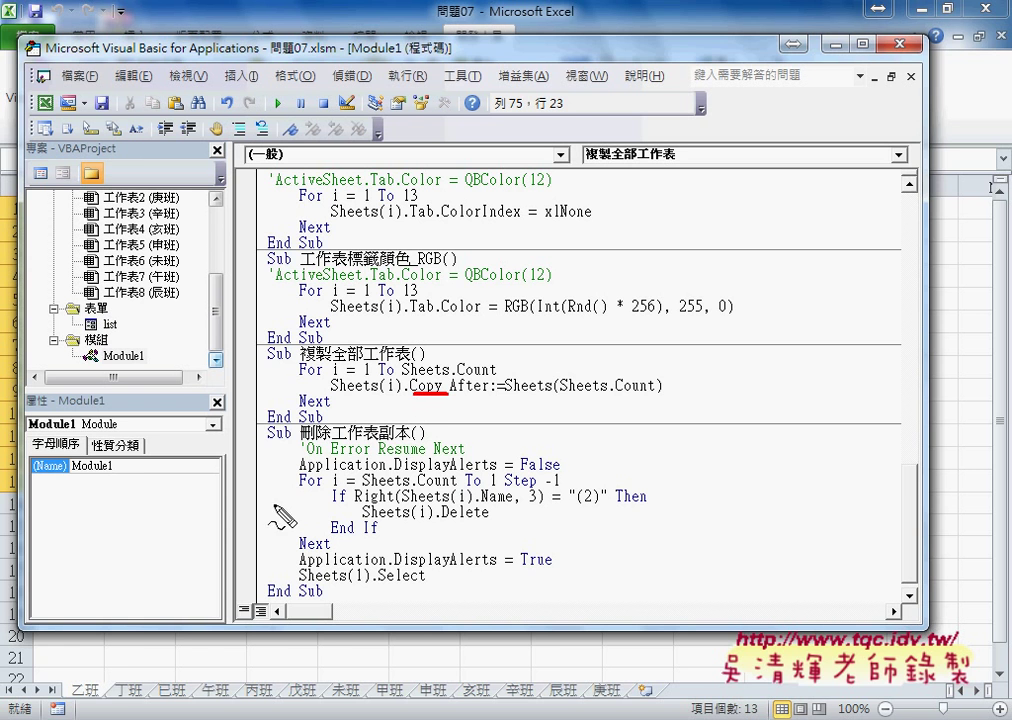
mouse_move(90, 668)
mouse_down()
mouse_move(100, 703)
mouse_move(117, 686)
mouse_move(555, 640)
mouse_move(695, 665)
mouse_up()
mouse_move(685, 654)
mouse_down()
mouse_move(684, 676)
mouse_move(630, 702)
mouse_up()
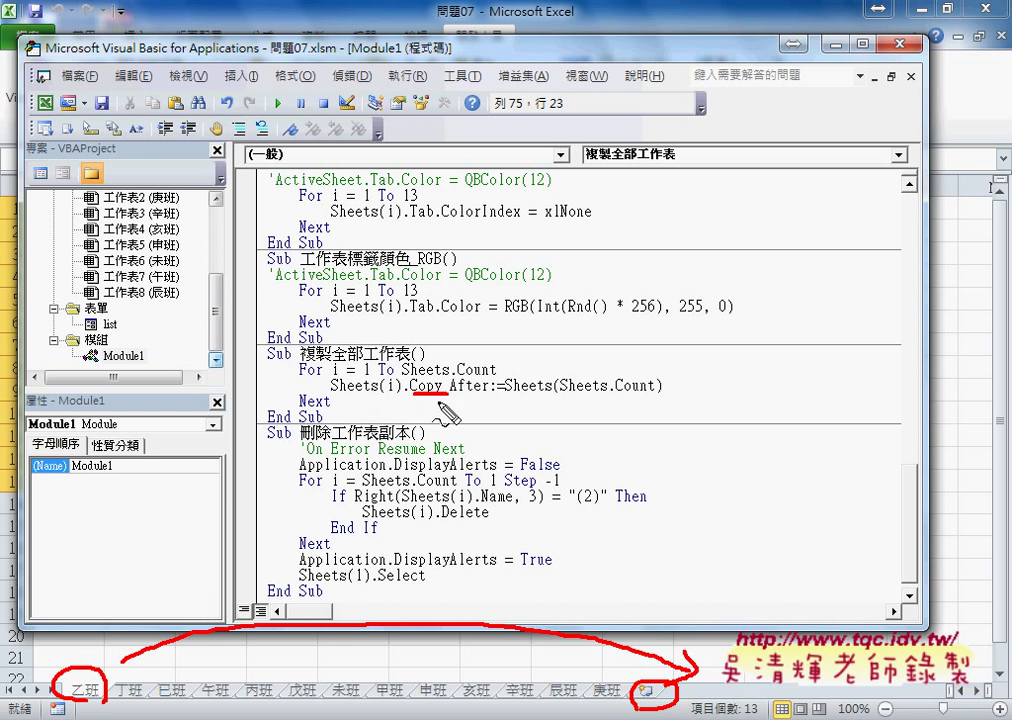
drag(460, 393, 497, 393)
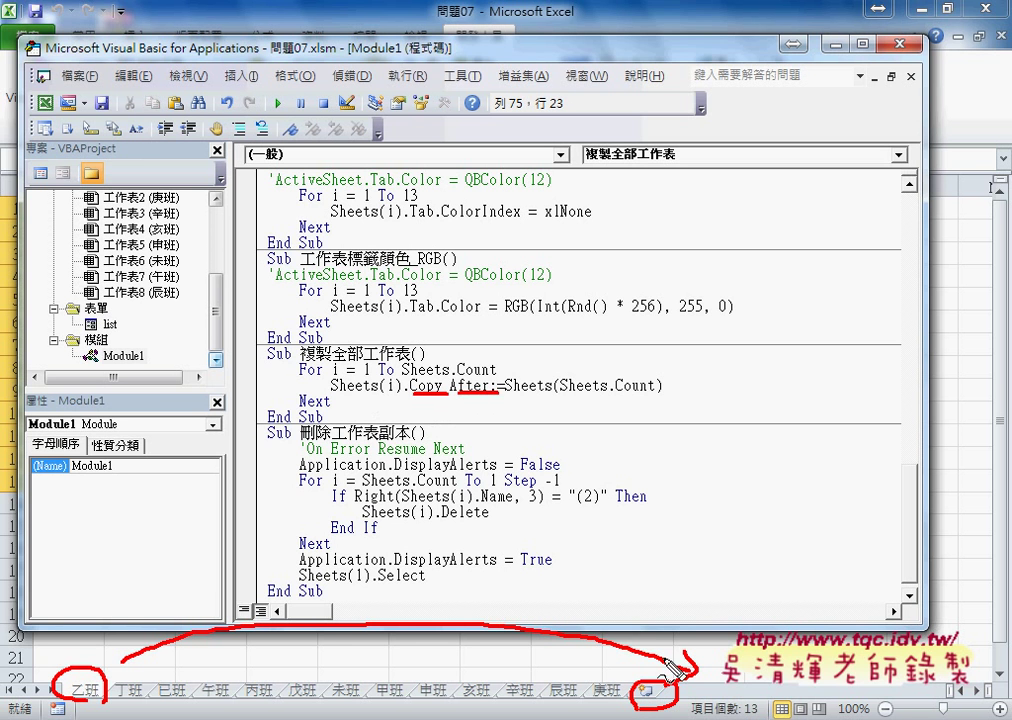
drag(610, 674, 616, 689)
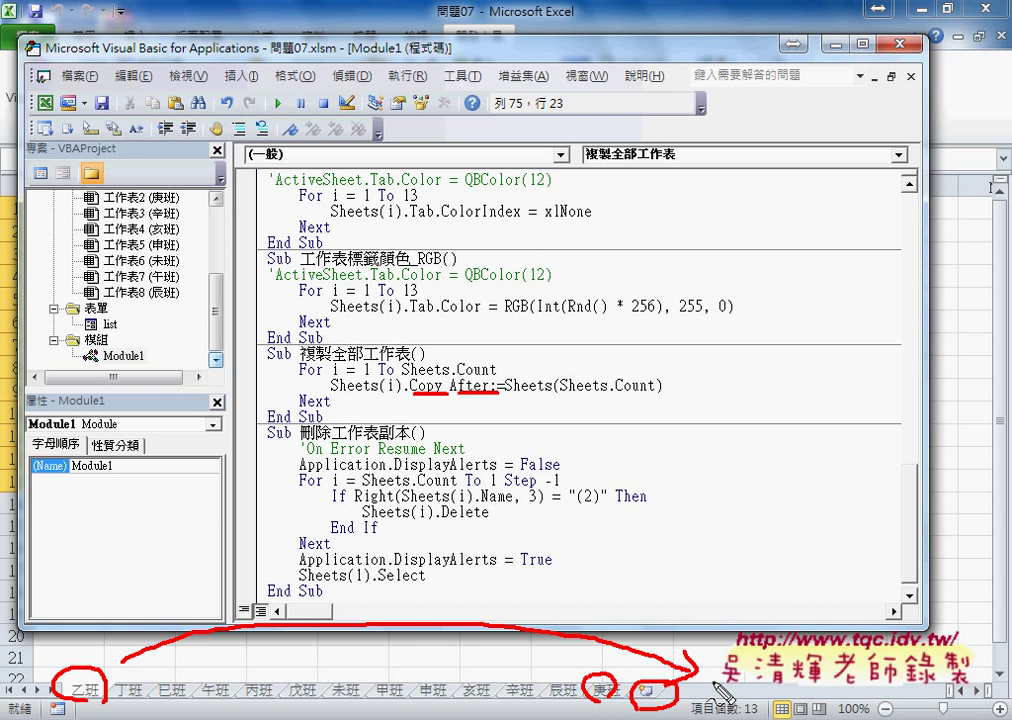
drag(510, 393, 650, 393)
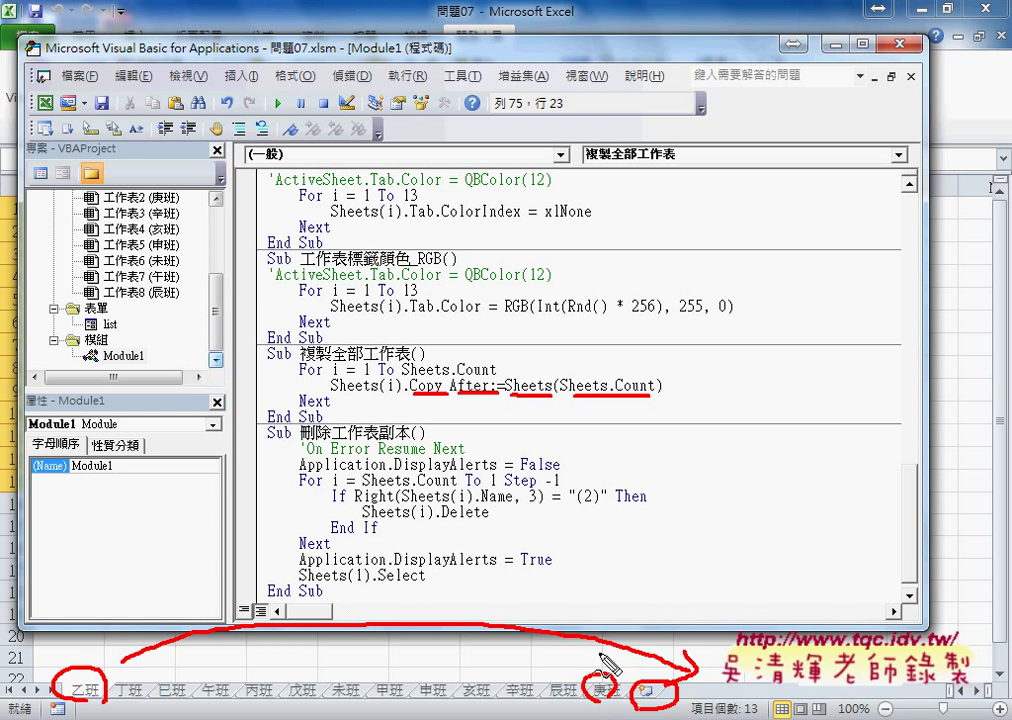
drag(600, 652, 606, 671)
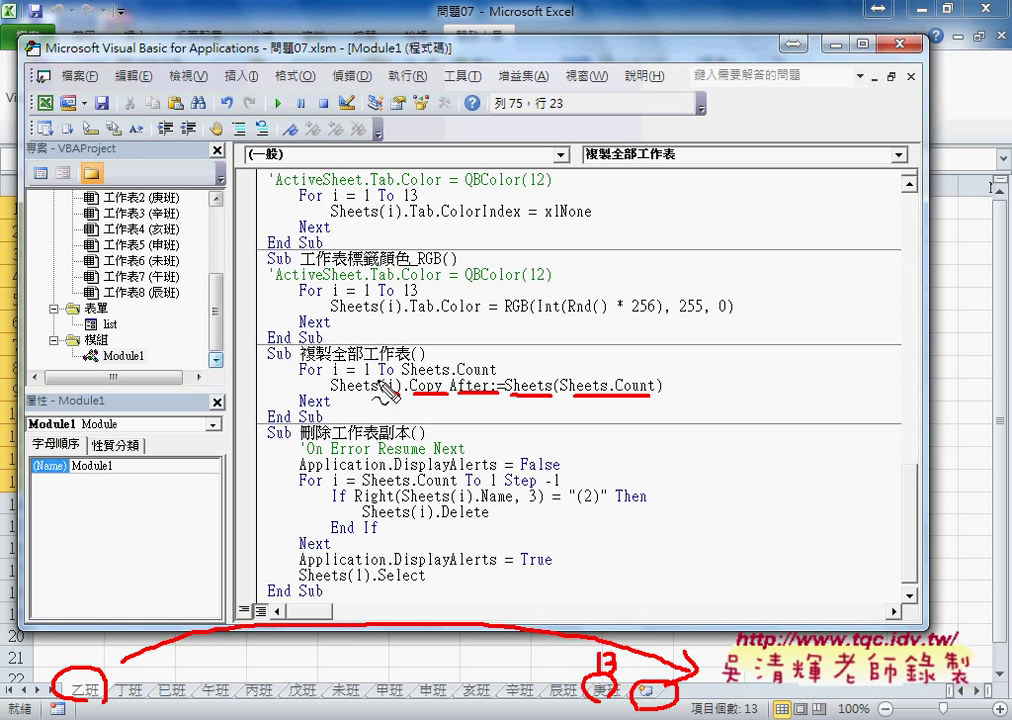
mouse_move(385, 399)
mouse_down()
mouse_move(398, 397)
mouse_move(373, 373)
mouse_move(497, 375)
mouse_up()
mouse_move(471, 349)
mouse_down()
mouse_move(472, 367)
mouse_move(492, 362)
mouse_up()
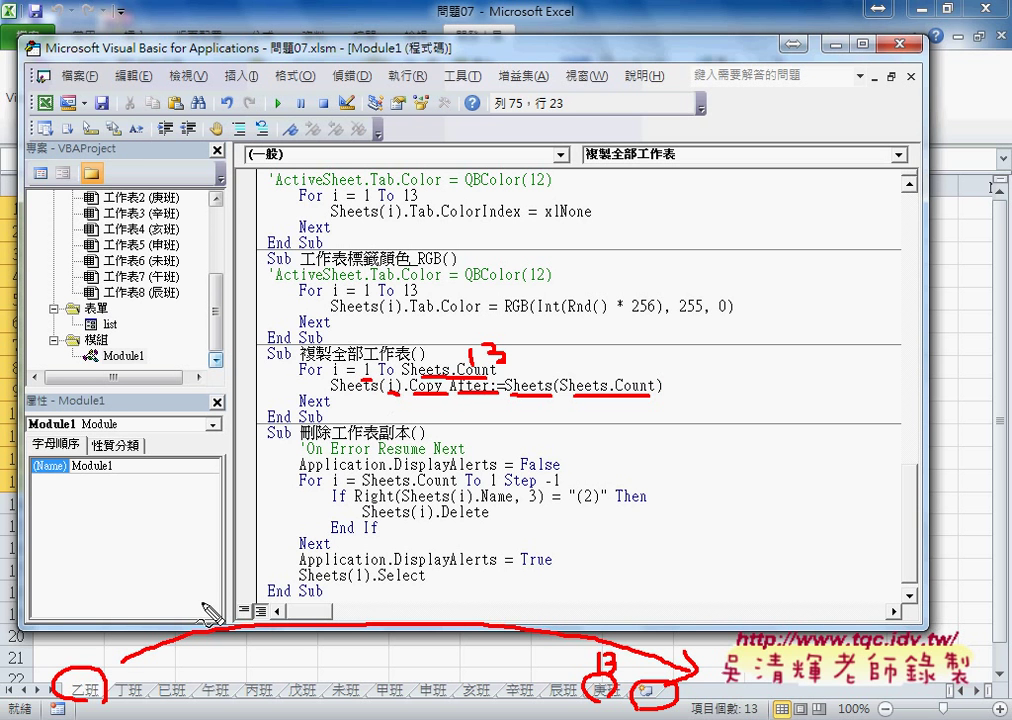
drag(128, 676, 145, 700)
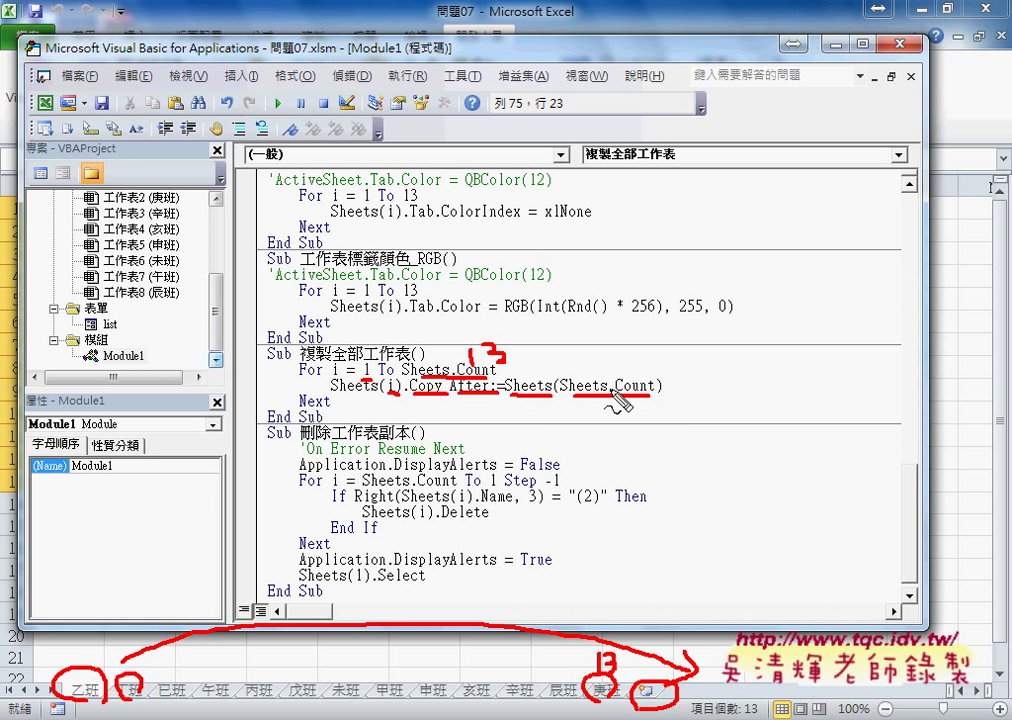
drag(604, 404, 621, 436)
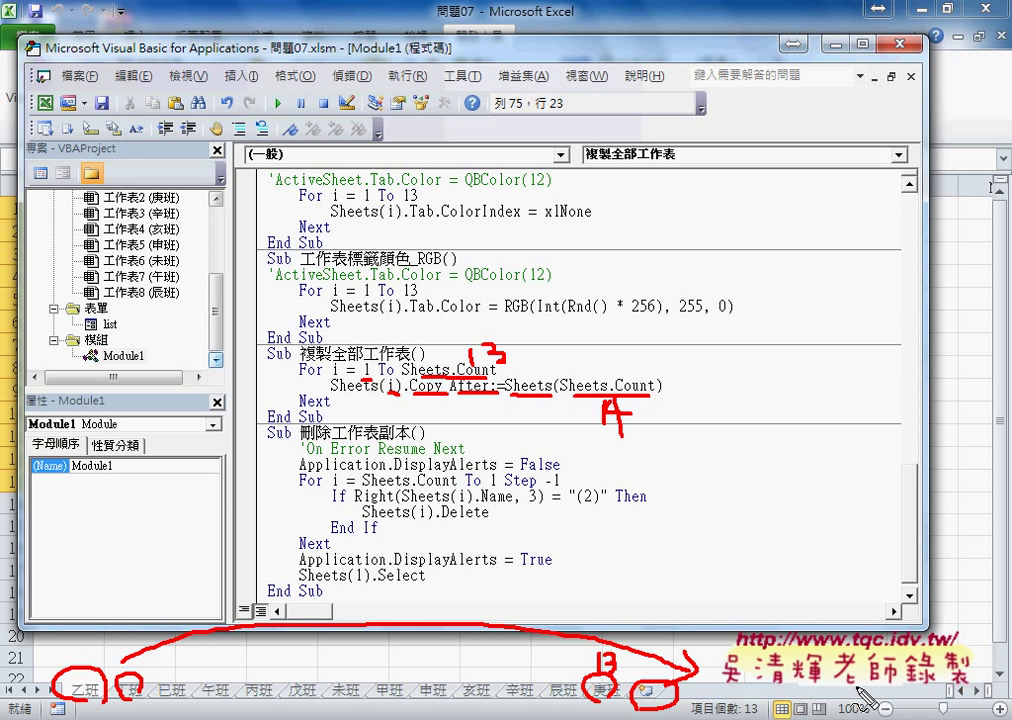
key(Escape)
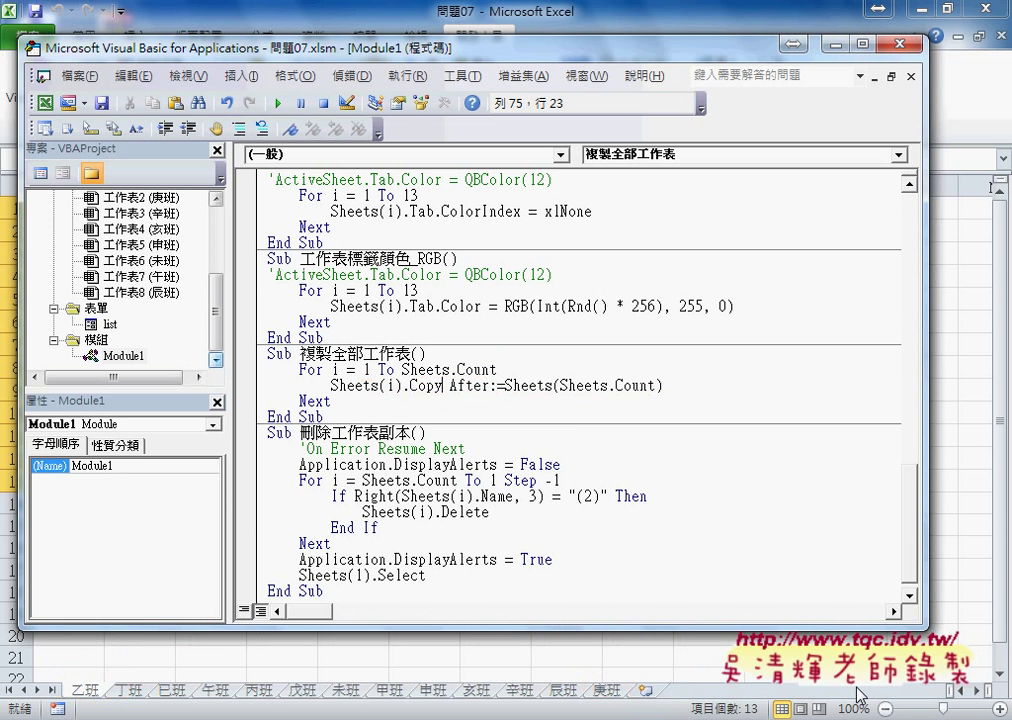
- Run 複製全部工作表 to add a (2) copy of every sheet, then select its Sheets(i).Copy line
click(281, 103)
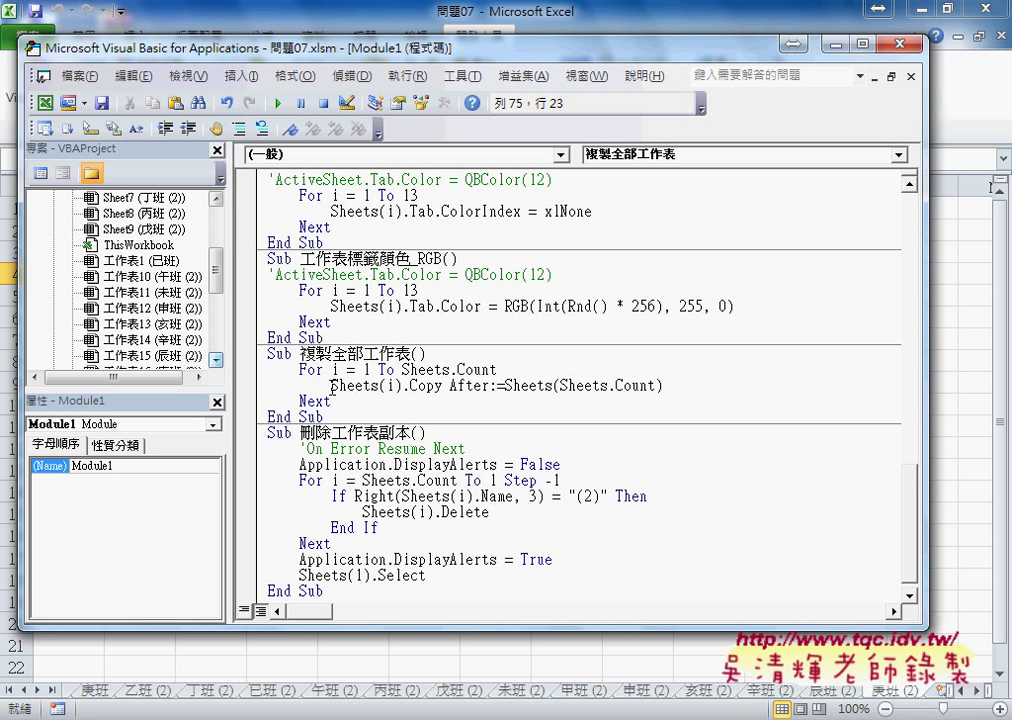
drag(333, 385, 666, 389)
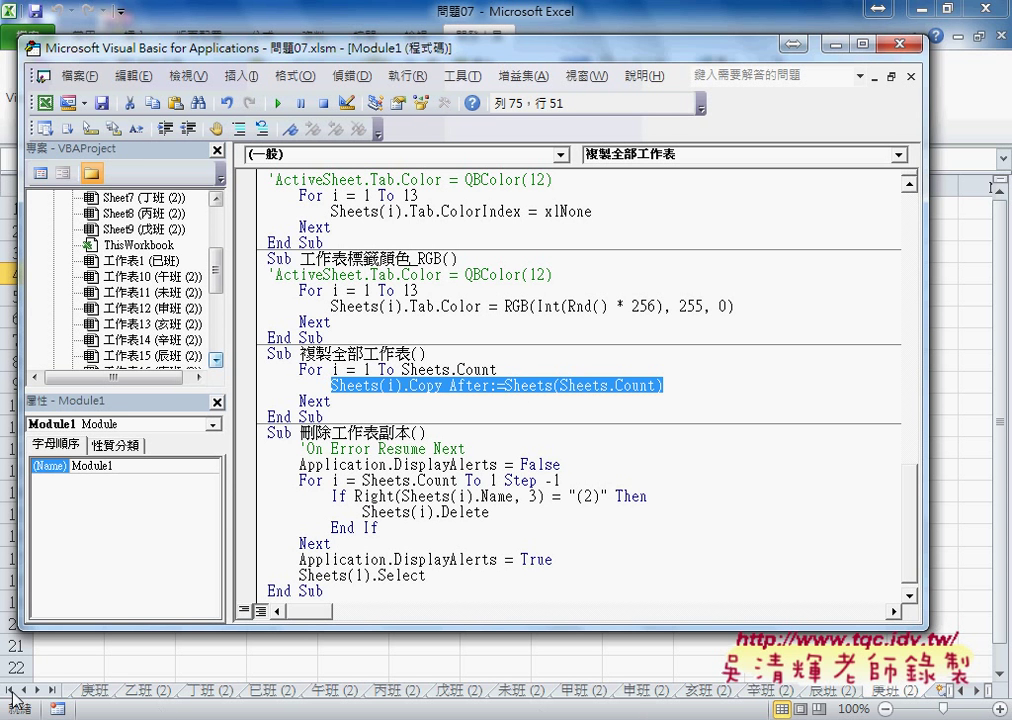
scroll(431, 531, down, 1)
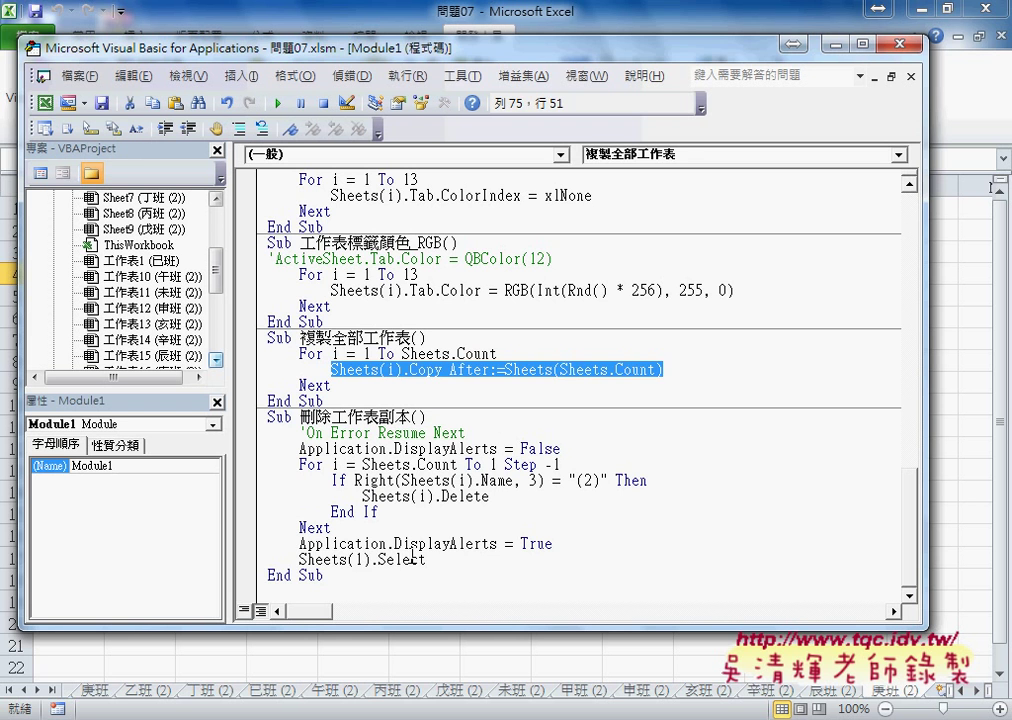
- Copy the Sheets(1).Select line into the copy macro, right after its Next loop
drag(426, 559, 299, 560)
key(ctrl+c)
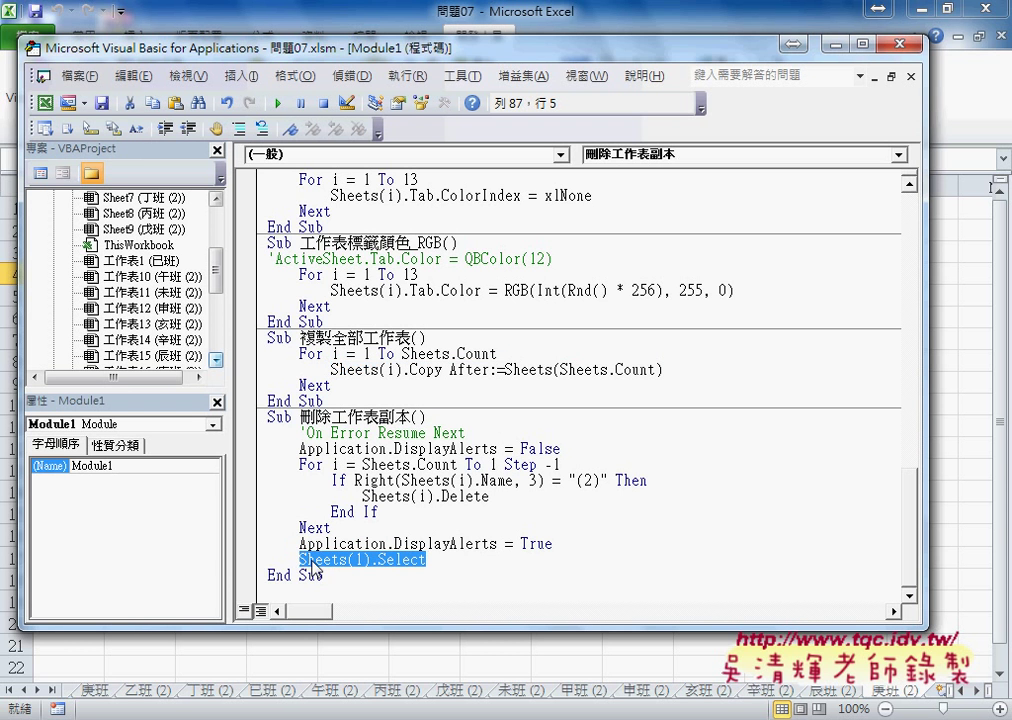
click(371, 389)
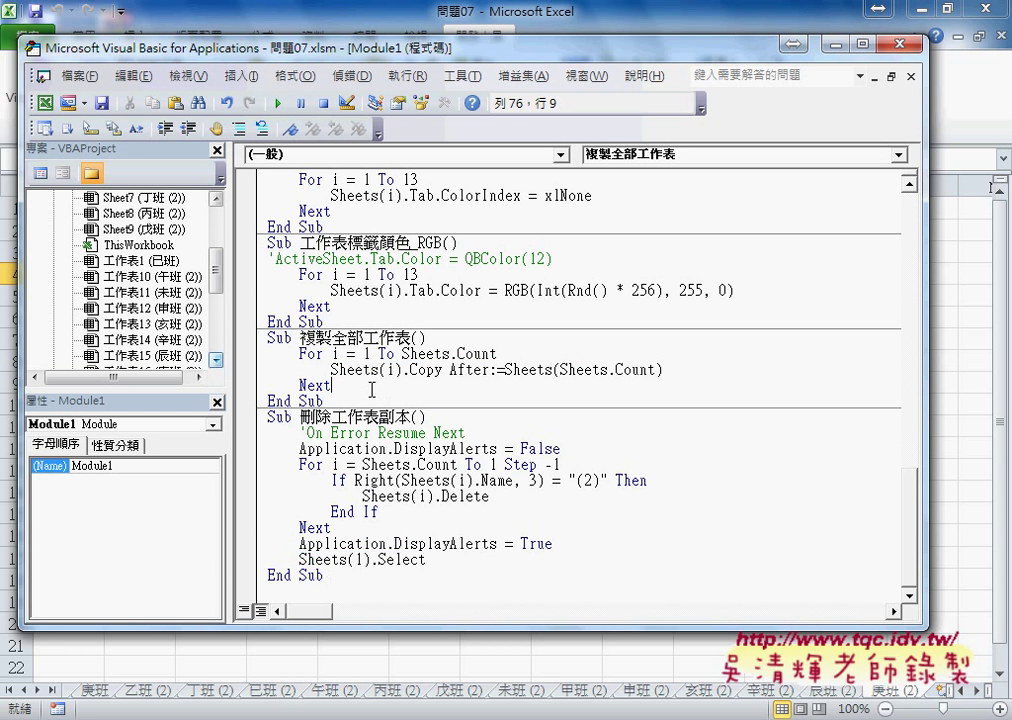
key(Return)
key(ctrl+v)
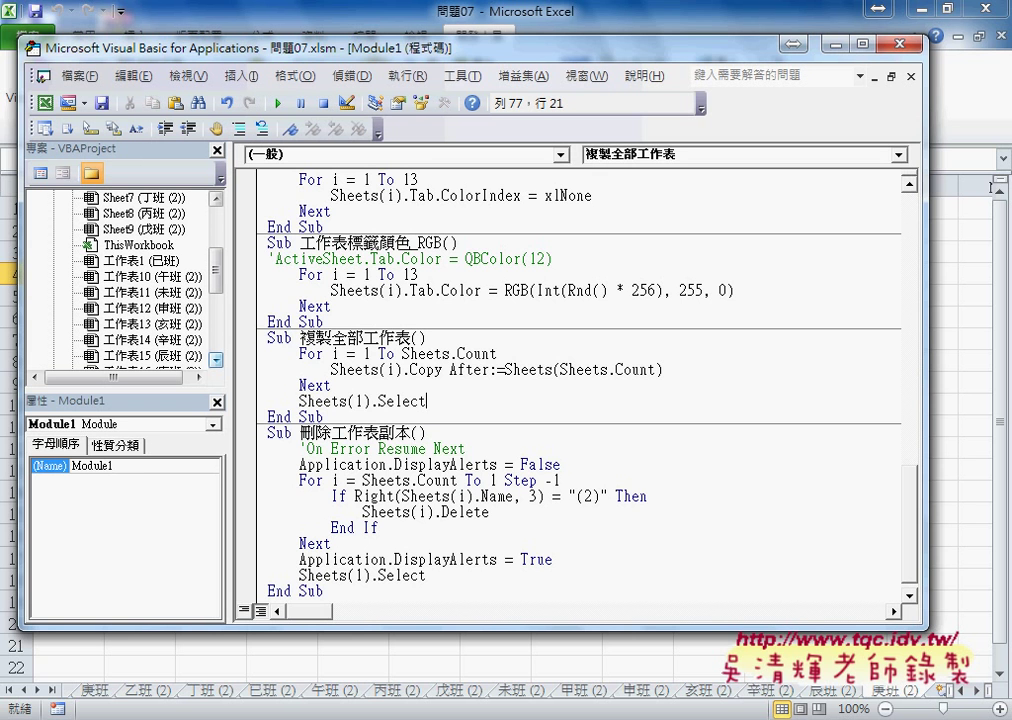
key(Down)
key(Down)
key(Down)
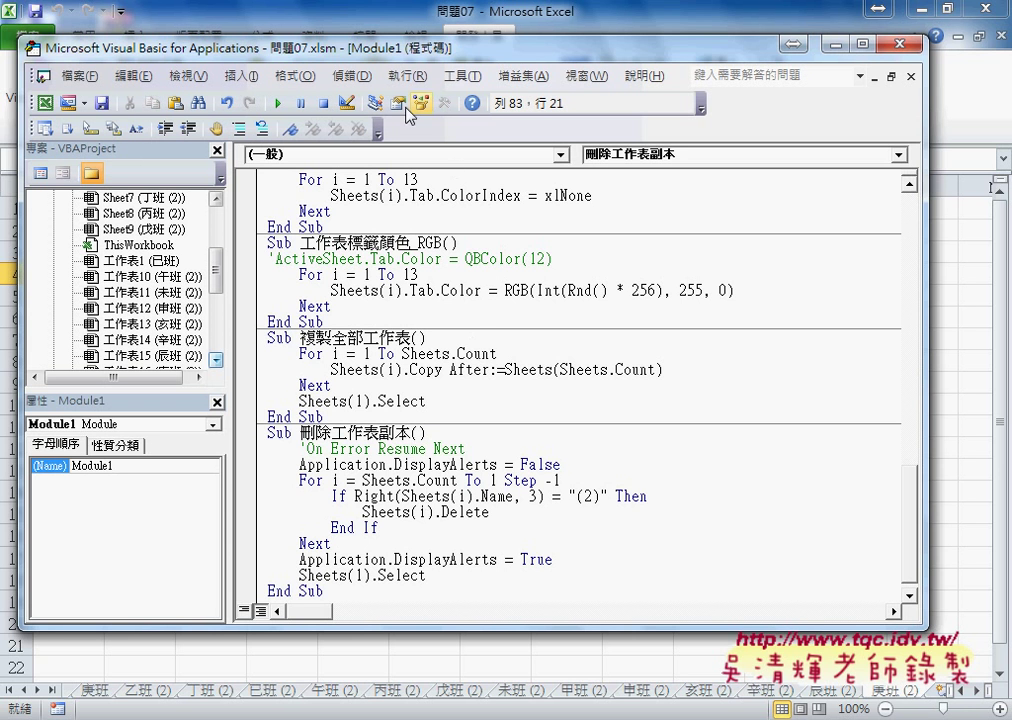
- Run 刪除工作表副本, then run 複製全部工作表 and 刪除工作表副本 again
click(297, 104)
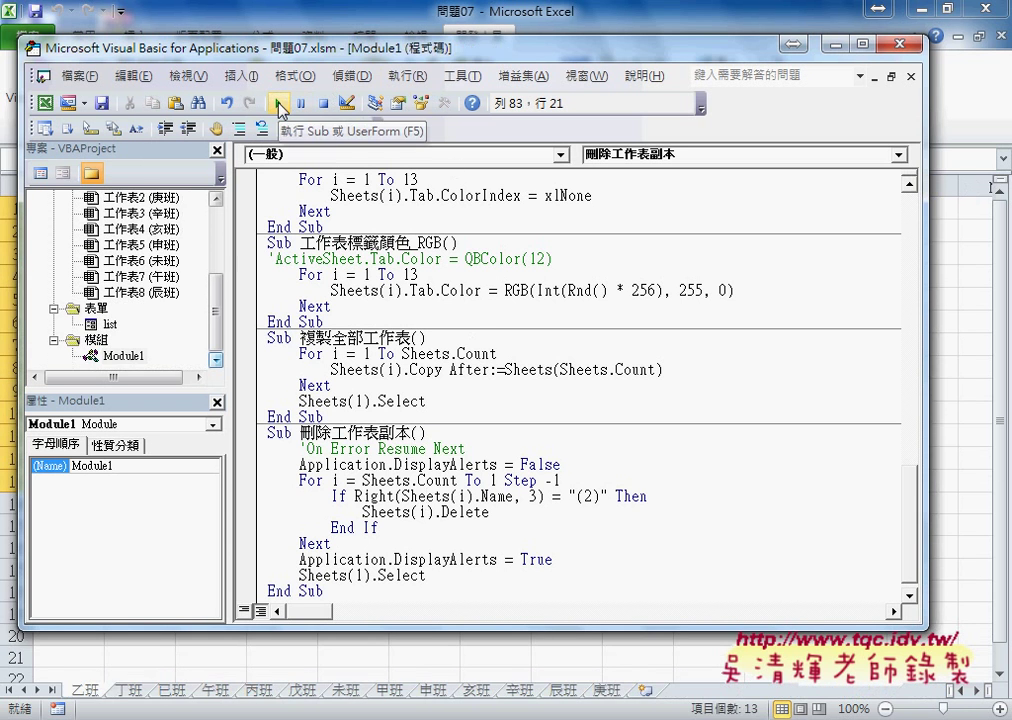
drag(428, 575, 299, 576)
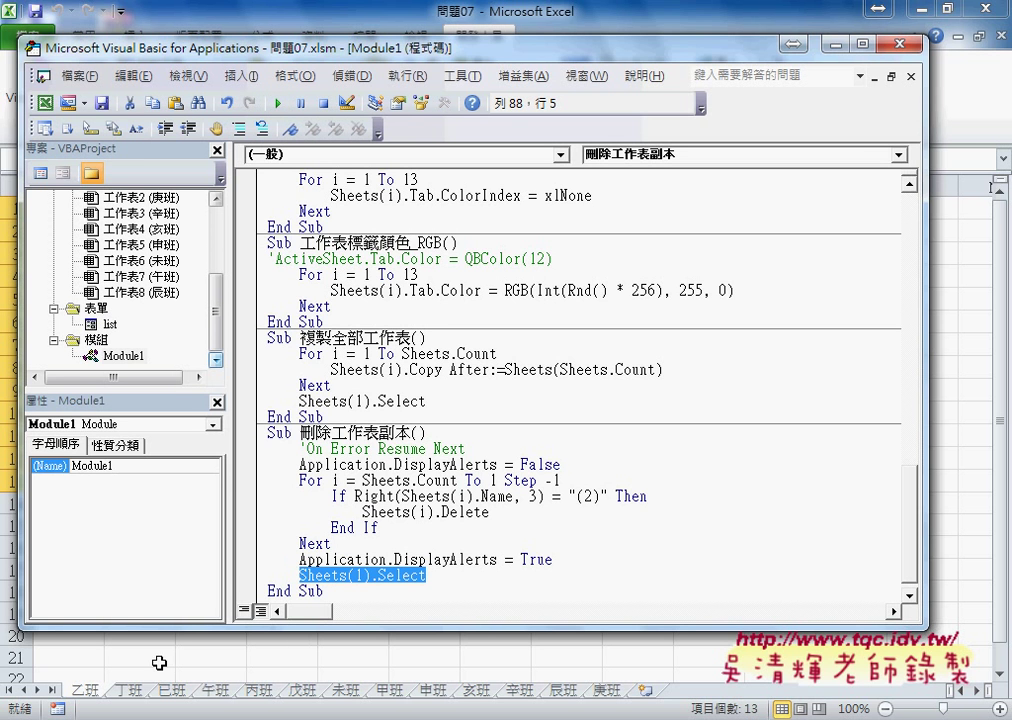
click(386, 354)
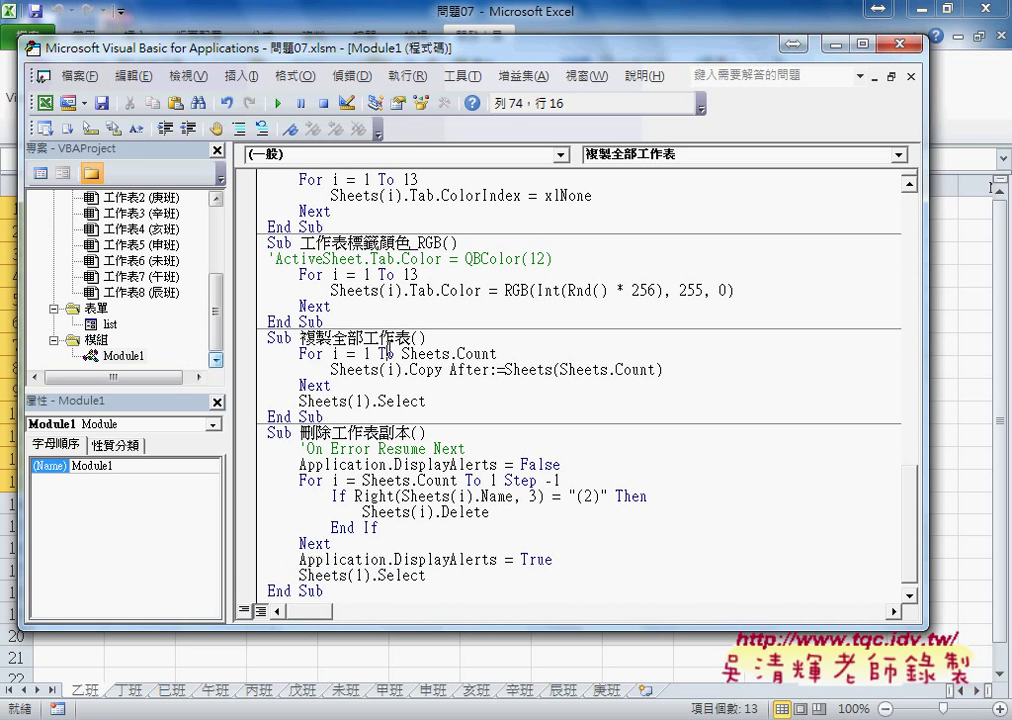
click(278, 103)
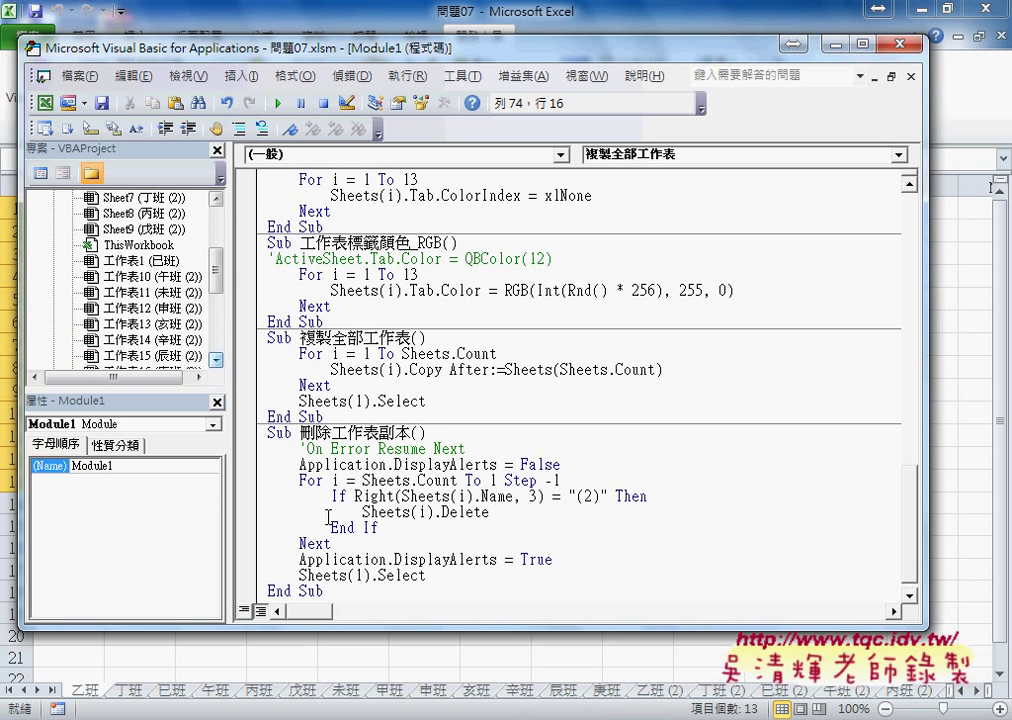
click(356, 512)
click(280, 103)
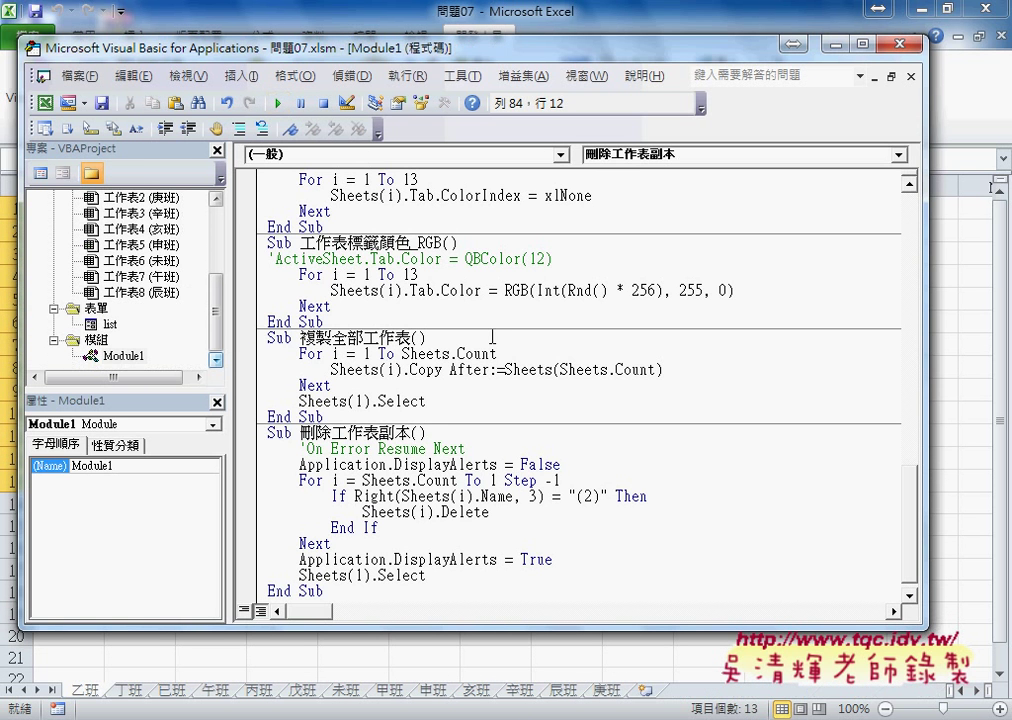
- Highlight Sheets.Count as the loop start, then run 複製全部工作表 to recreate the copies
scroll(405, 405, down, 1)
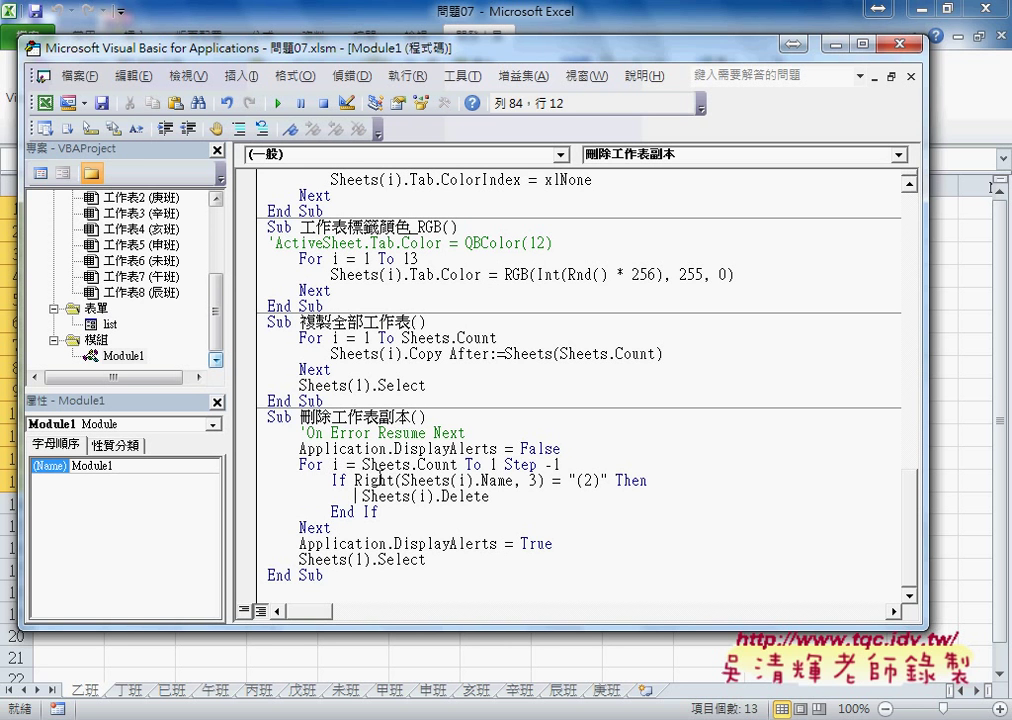
drag(365, 464, 457, 465)
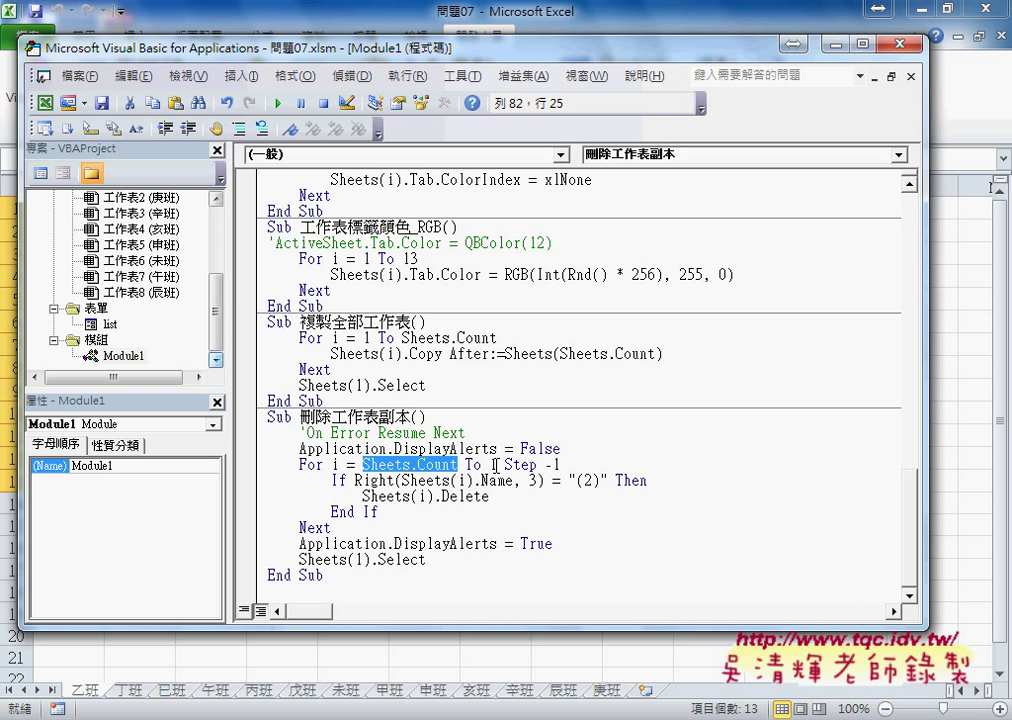
click(490, 465)
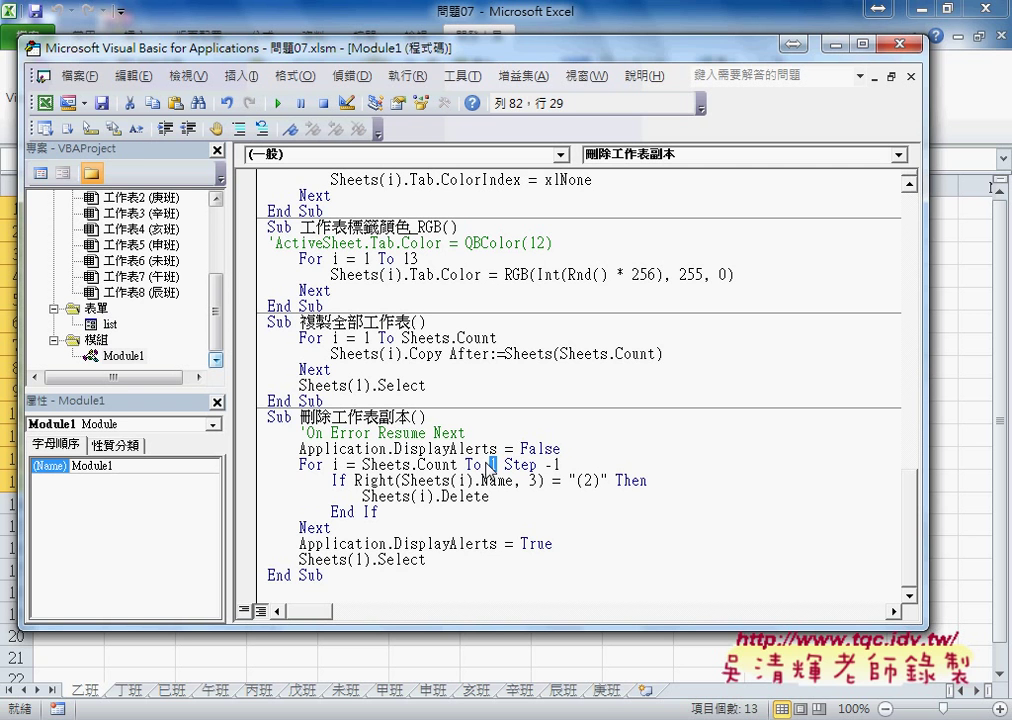
drag(363, 465, 458, 465)
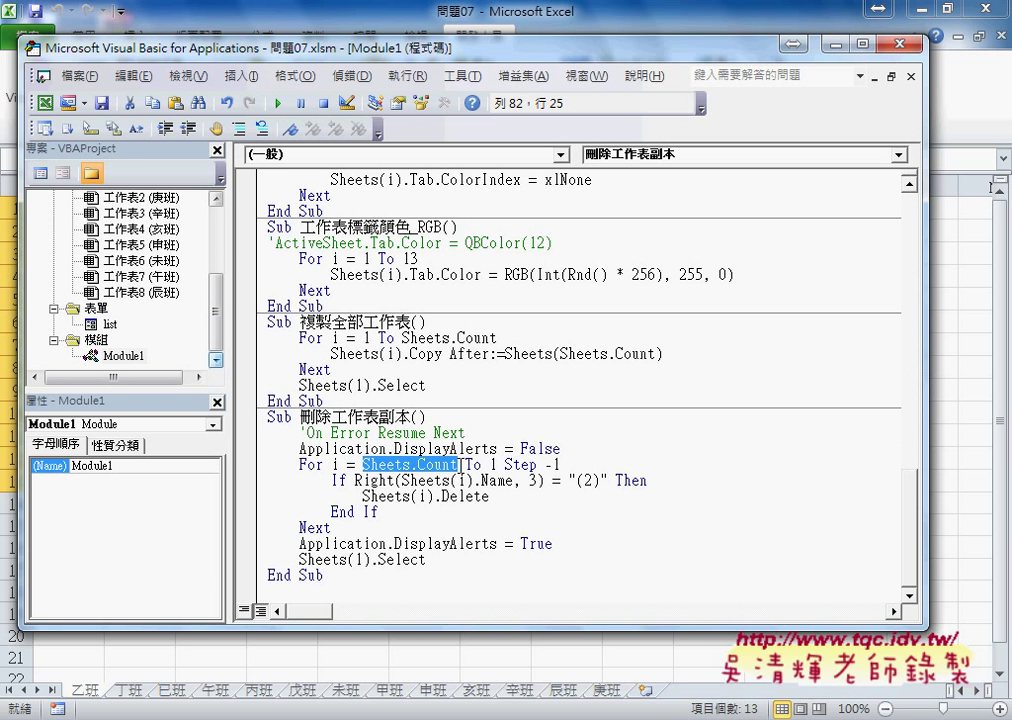
click(426, 353)
click(279, 103)
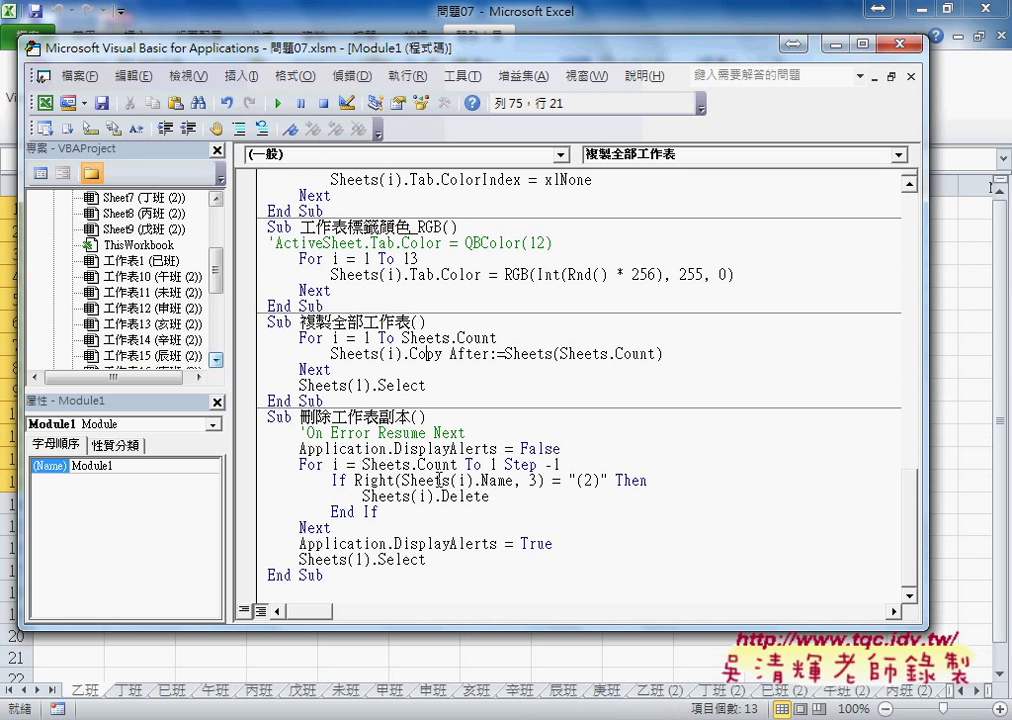
- Highlight Sheets.Count and Step -1 in the For line to show the backward count
drag(364, 464, 459, 465)
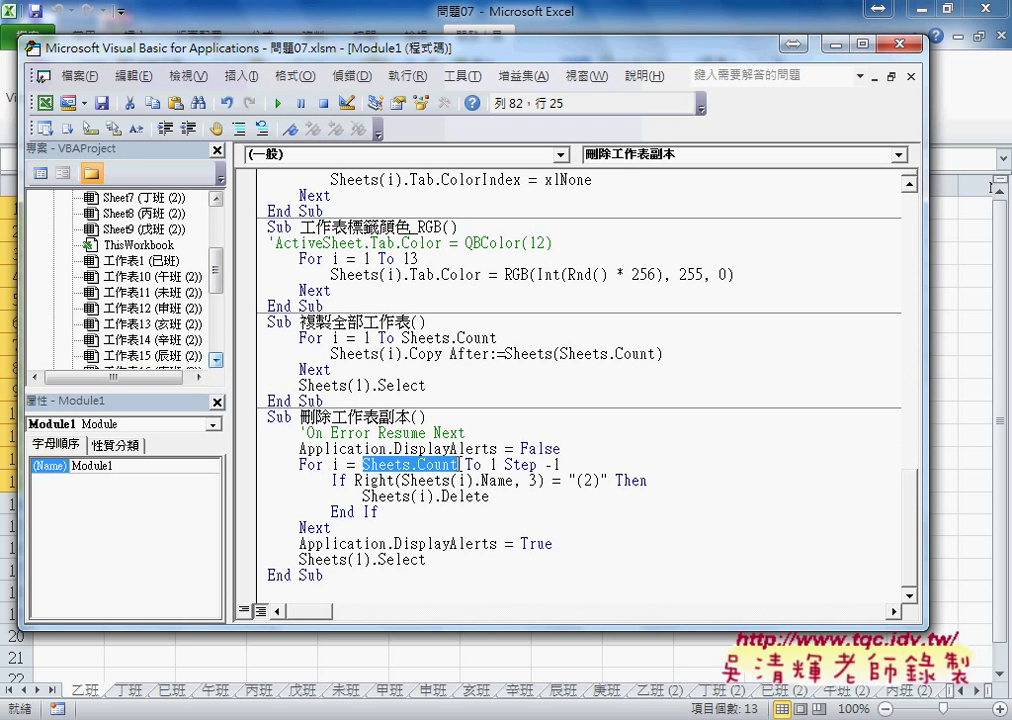
click(488, 465)
click(567, 464)
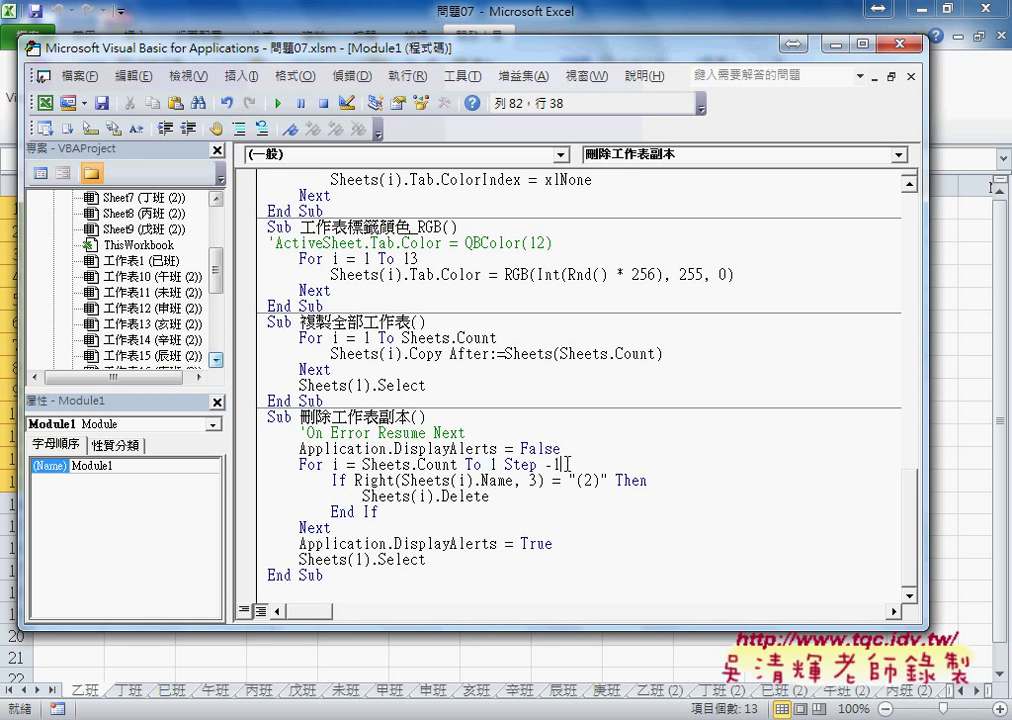
drag(567, 464, 505, 465)
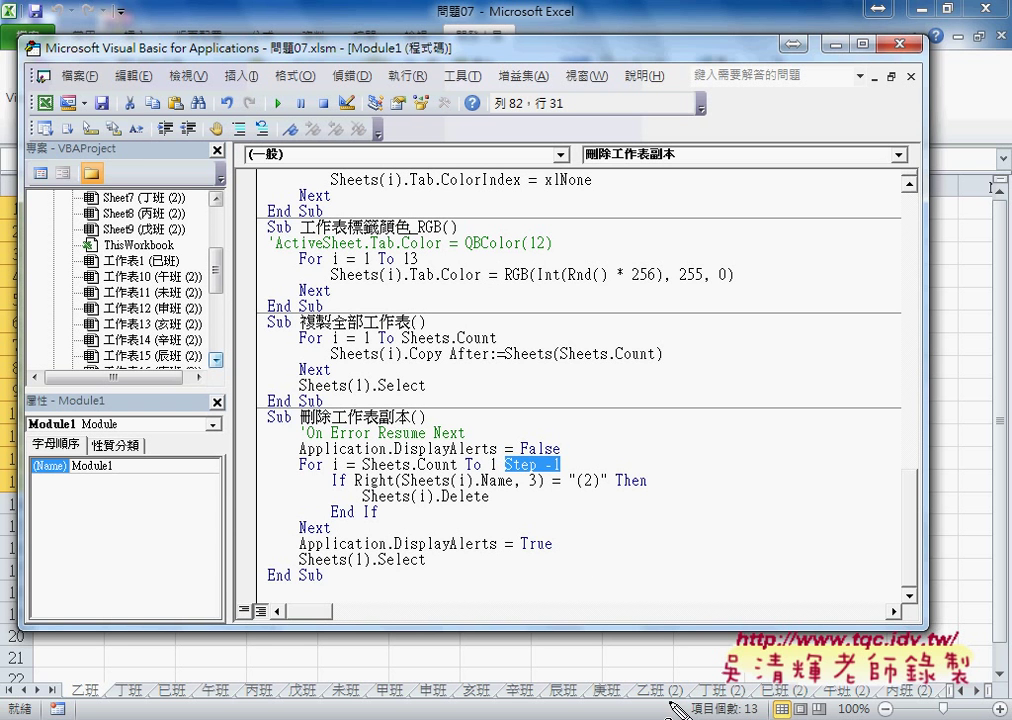
mouse_move(668, 700)
mouse_down()
mouse_move(690, 693)
mouse_move(672, 701)
mouse_up()
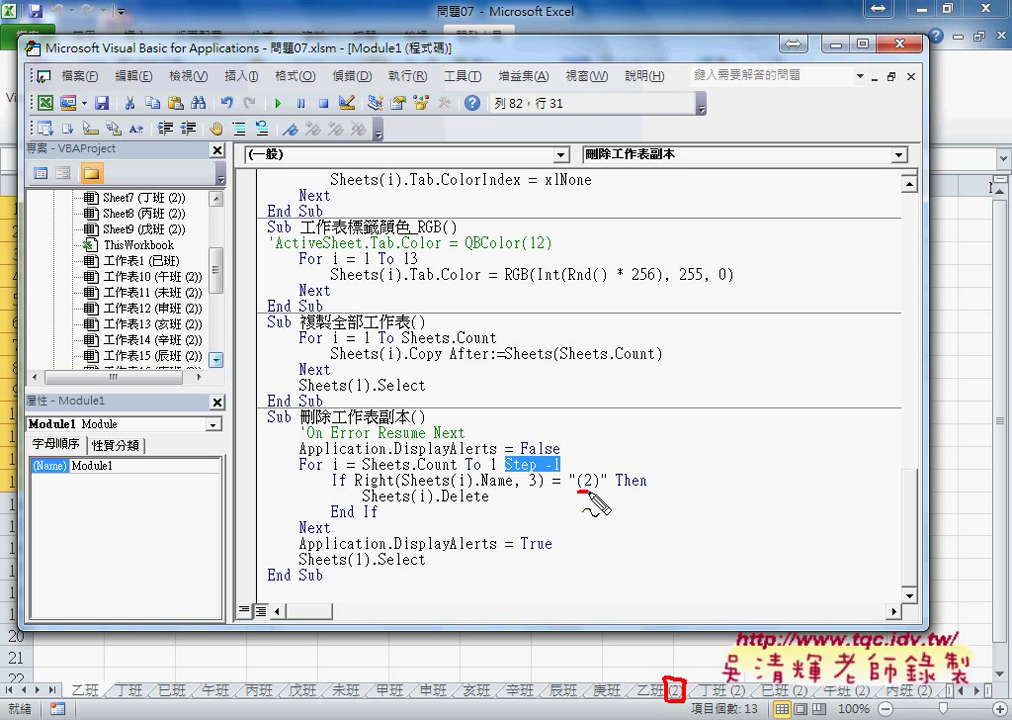
drag(577, 492, 600, 492)
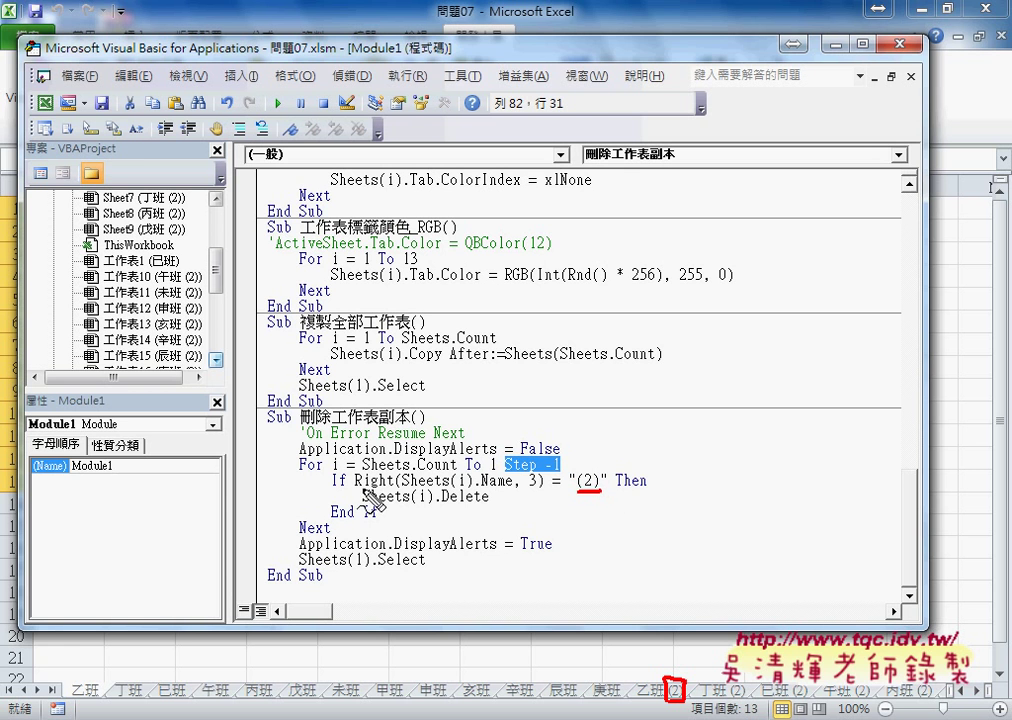
drag(356, 490, 394, 490)
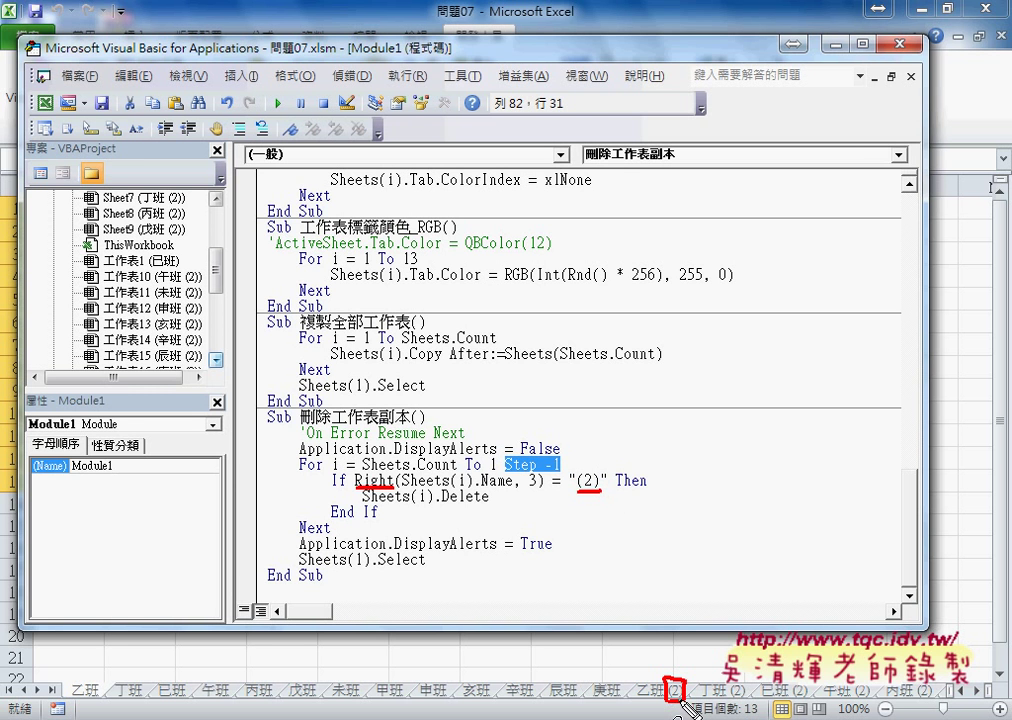
drag(420, 490, 502, 490)
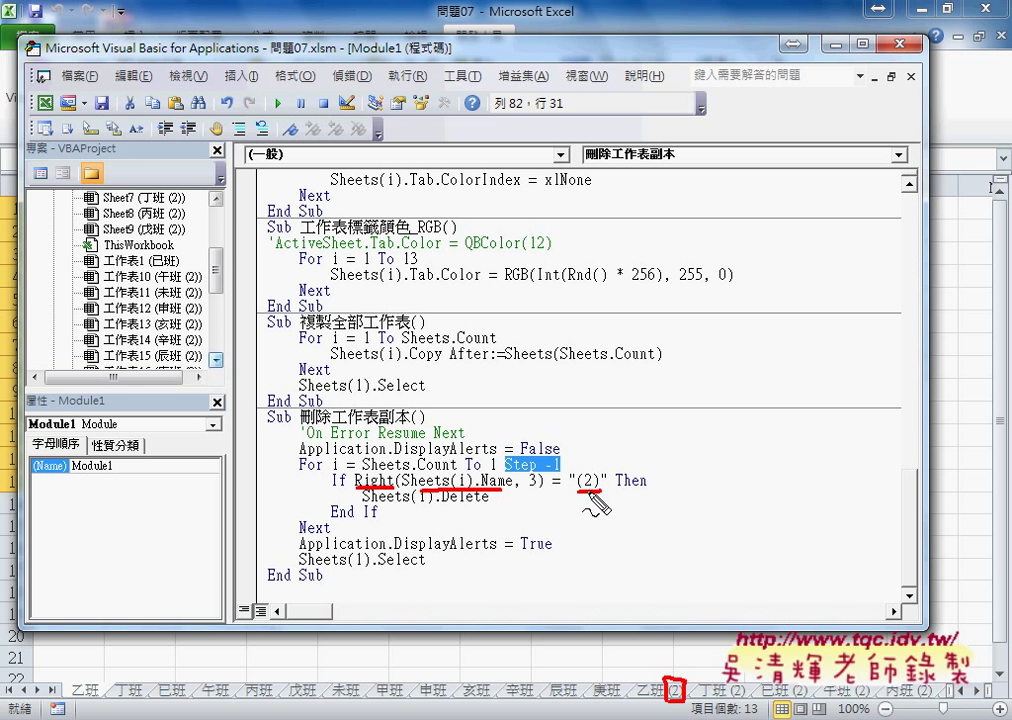
drag(358, 504, 490, 504)
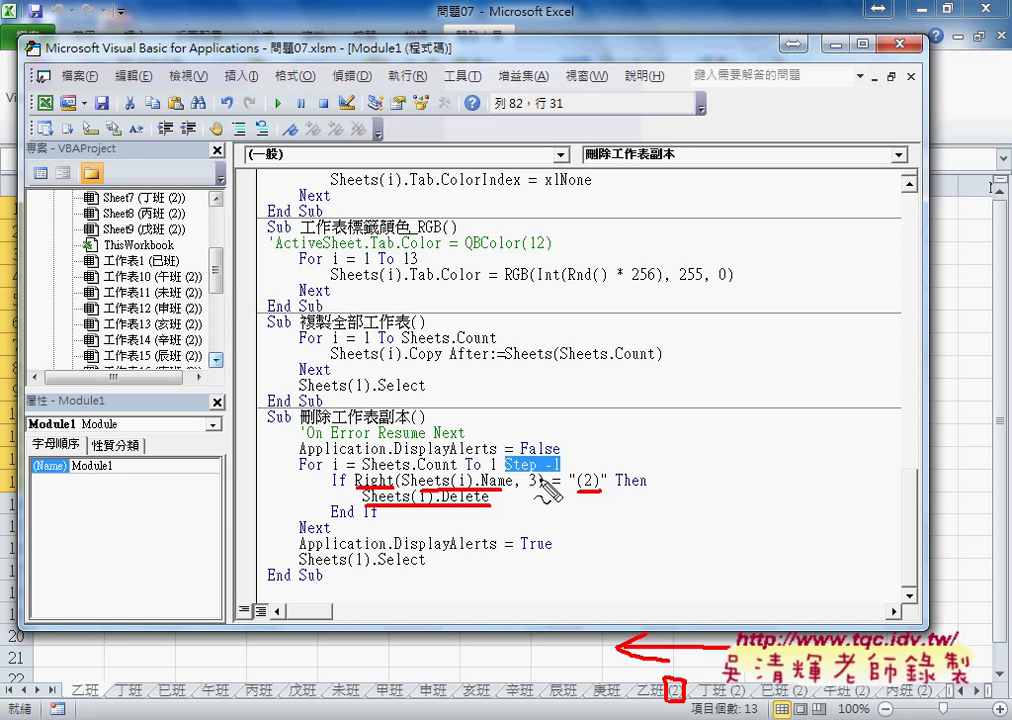
drag(466, 473, 481, 472)
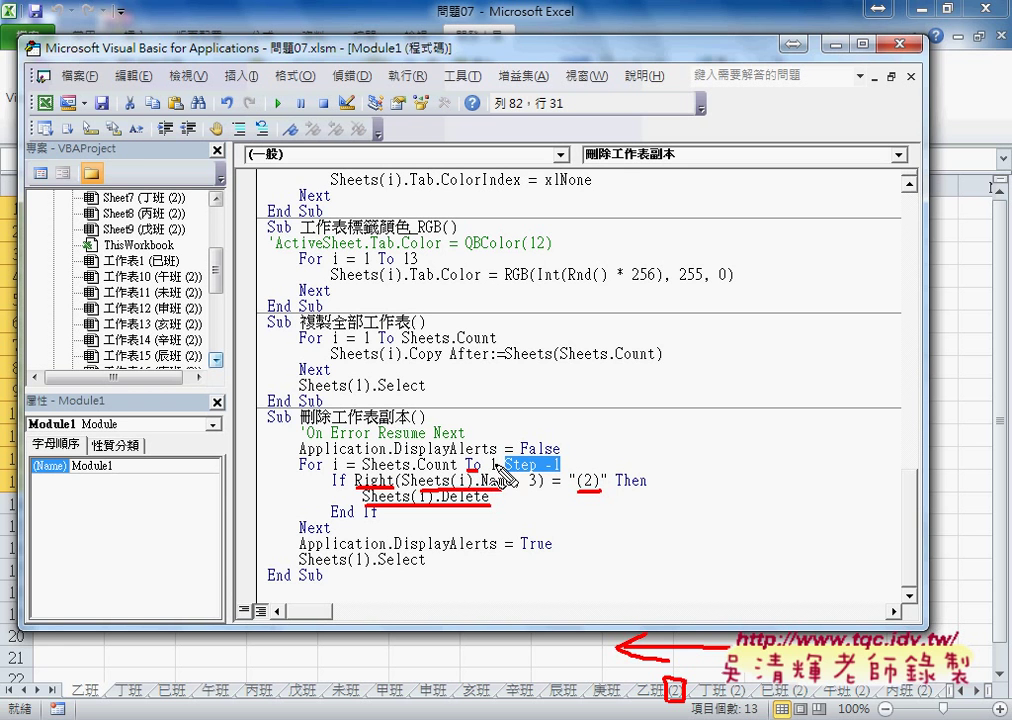
drag(503, 482, 503, 458)
drag(924, 620, 952, 630)
mouse_move(476, 603)
mouse_down()
mouse_move(477, 625)
mouse_move(490, 628)
mouse_move(505, 602)
mouse_up()
drag(485, 615, 503, 613)
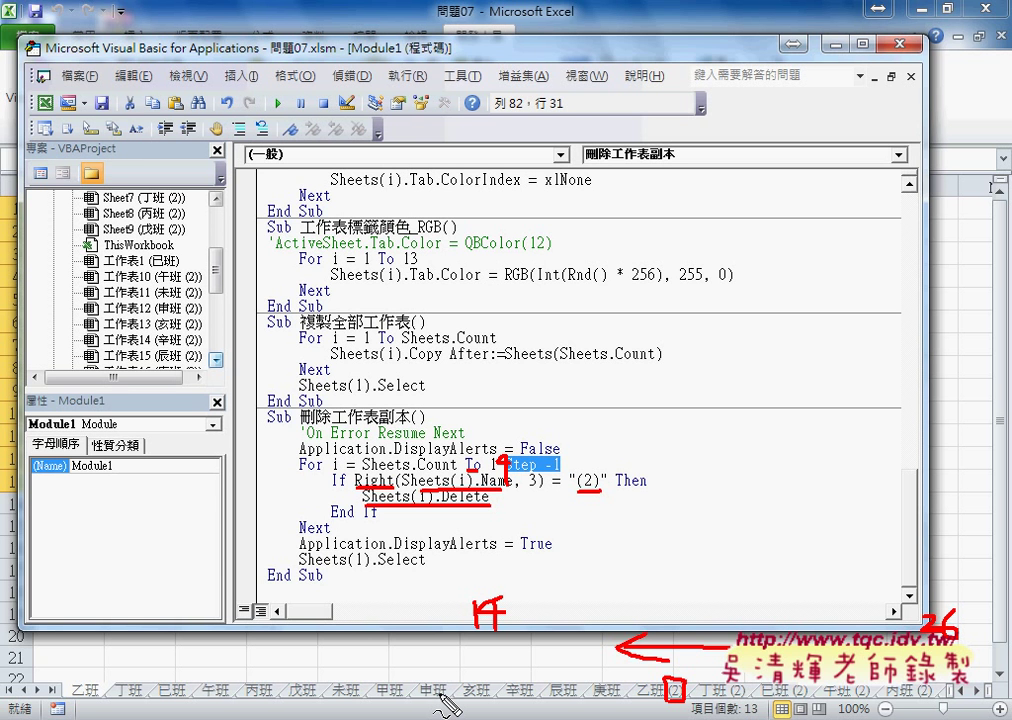
- Change the If test to Right(Sheets(i).Name, 1) = ")"
click(595, 481)
text())
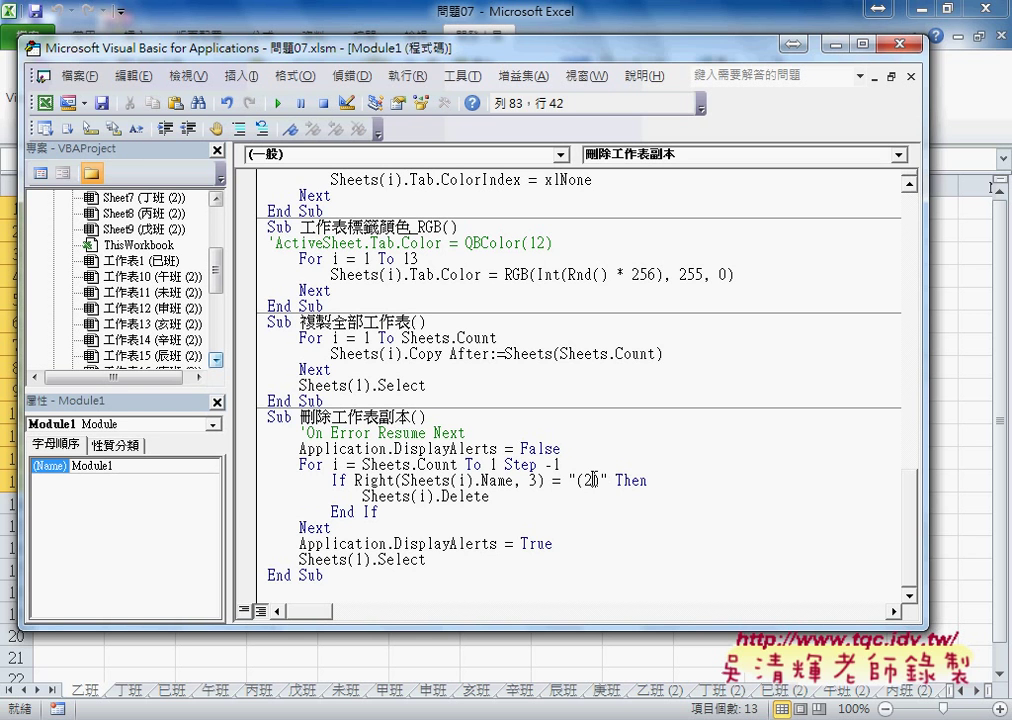
drag(593, 480, 578, 480)
key(Delete)
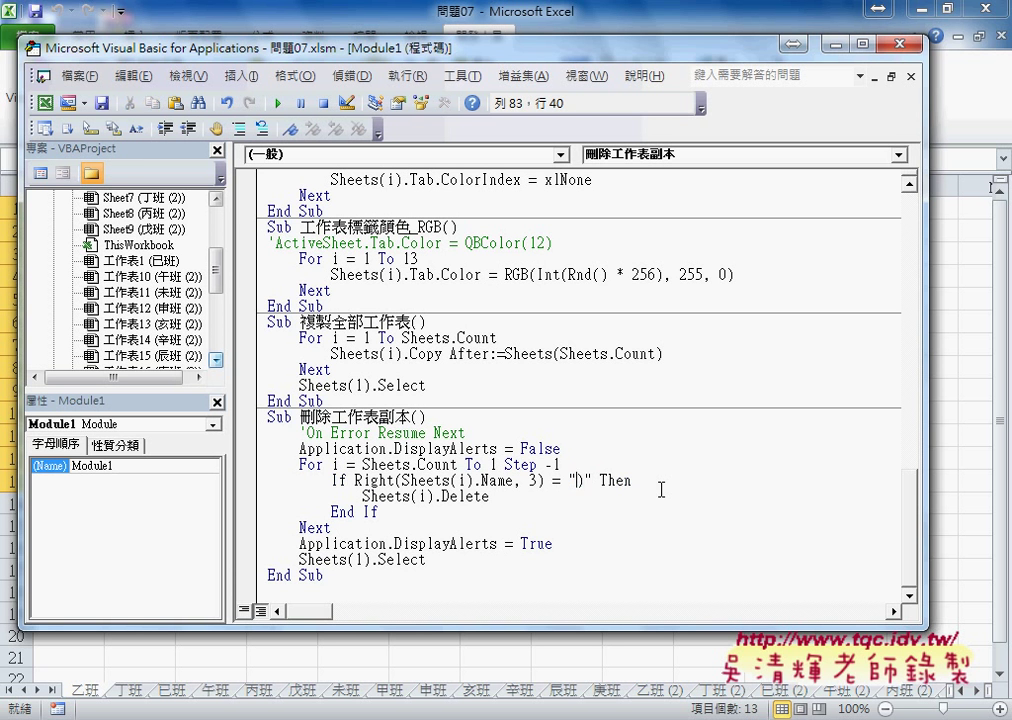
key(Left)
key(Left)
key(Left)
key(Left)
key(Left)
key(Left)
key(Delete)
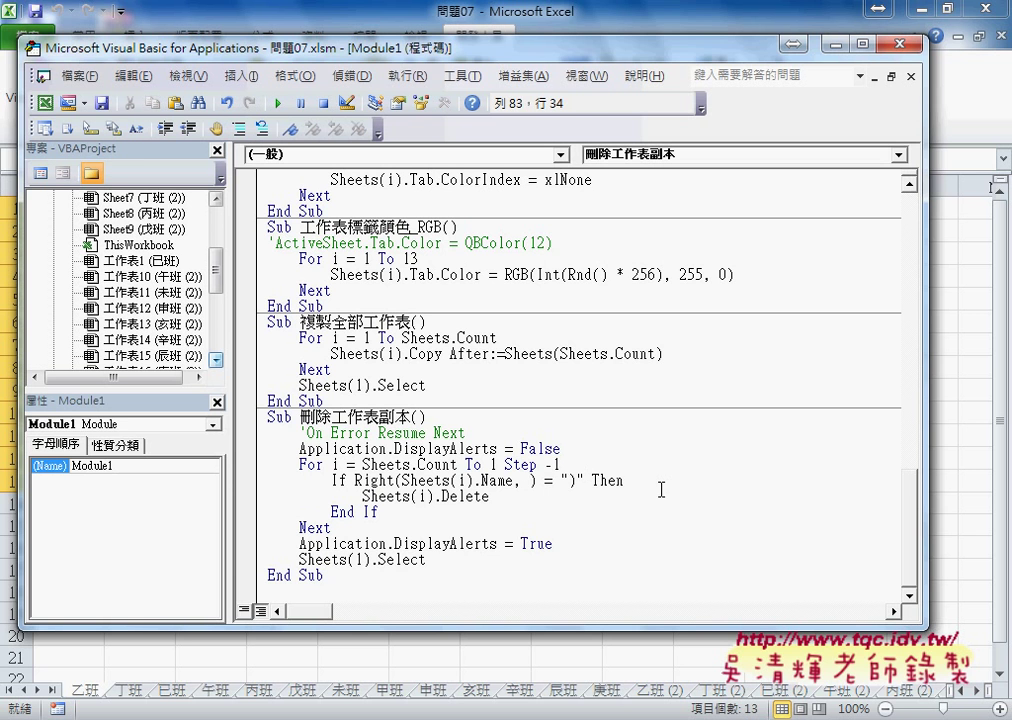
text(1)
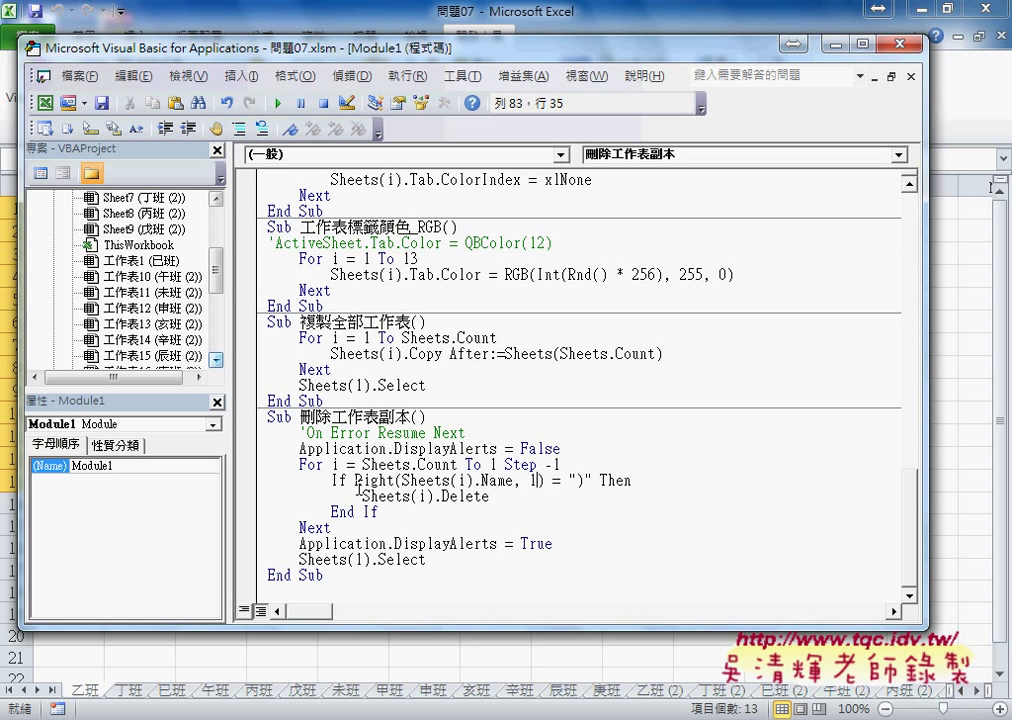
- Highlight Sheets(i)., the count 1 and ")" to explain the revised condition
drag(401, 481, 485, 481)
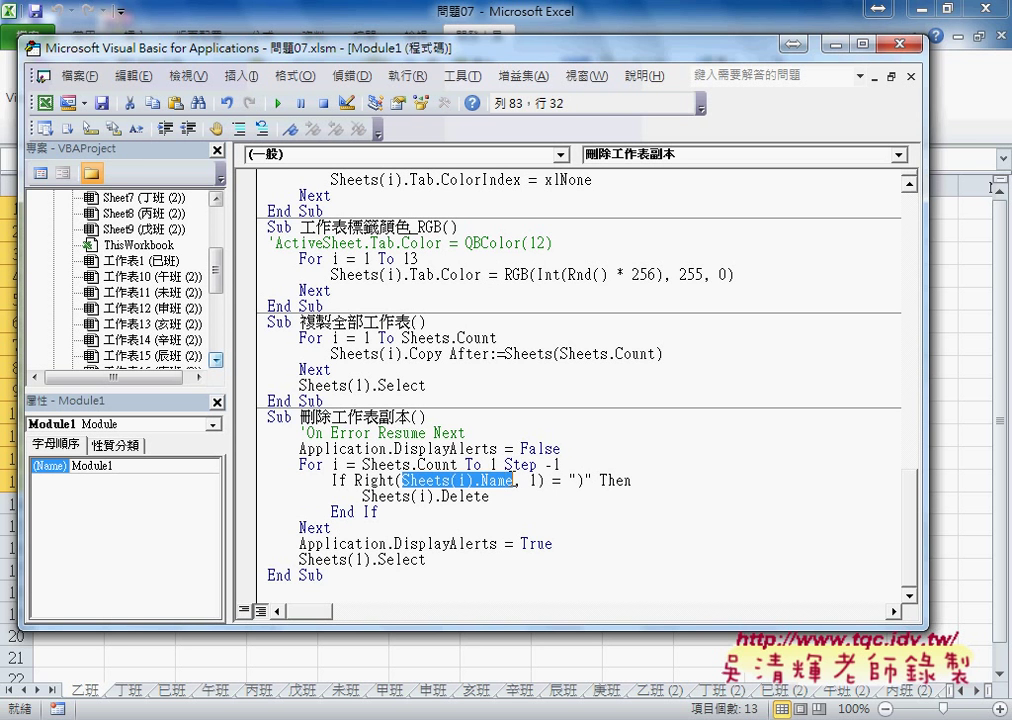
click(533, 481)
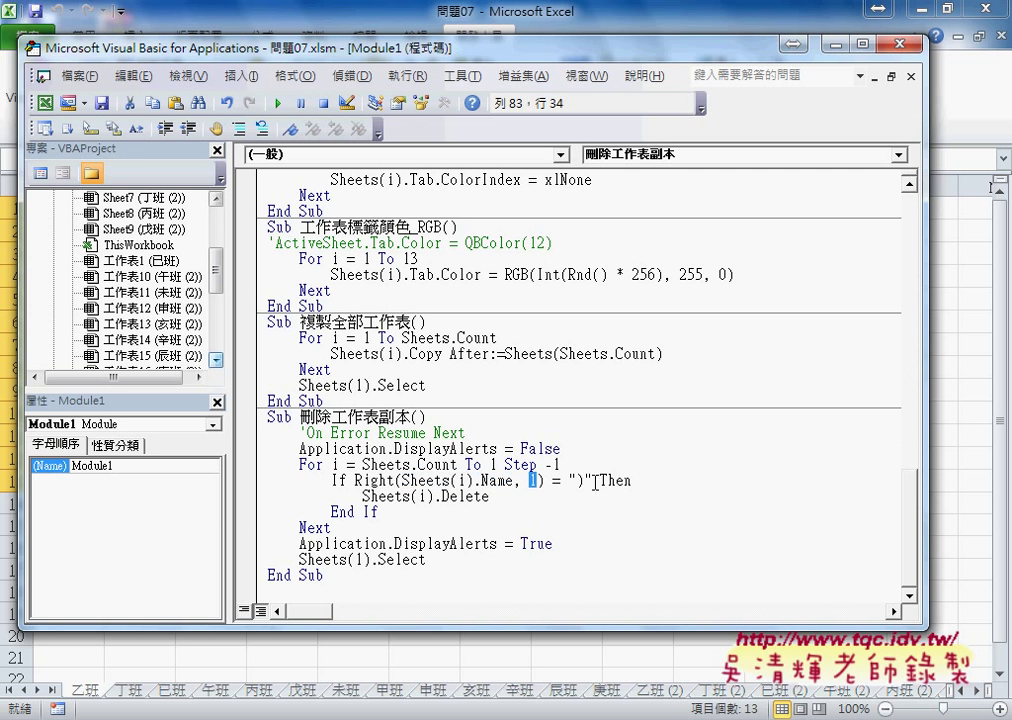
drag(593, 481, 569, 481)
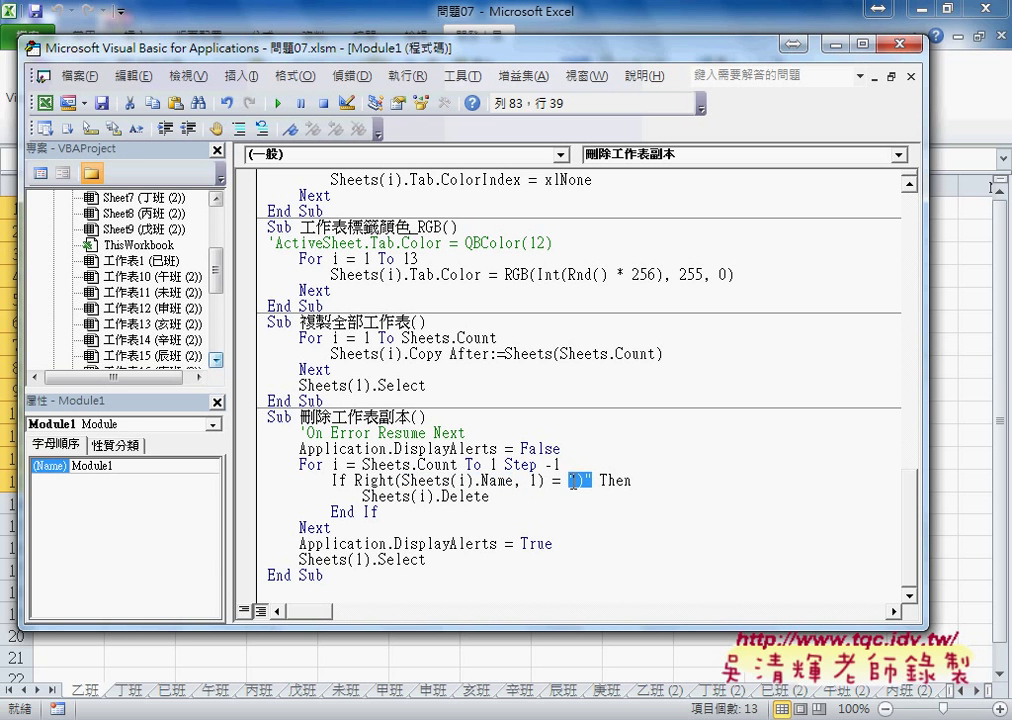
click(500, 481)
- Run the revised 刪除工作表副本, run 複製全部工作表 twice, then run 刪除工作表副本 again
click(275, 104)
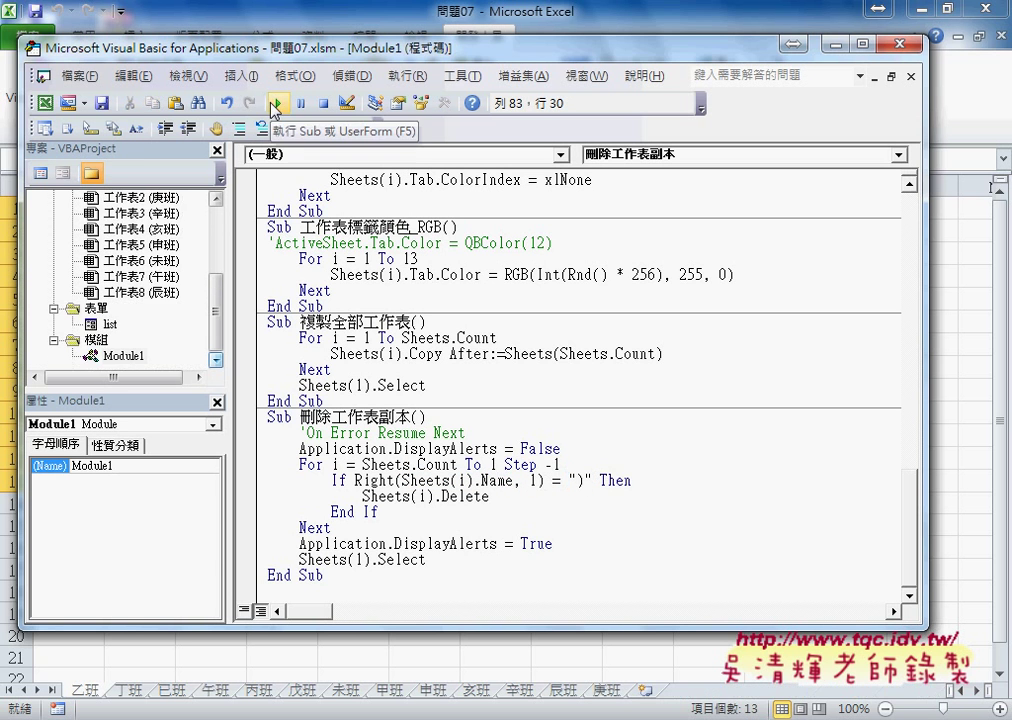
drag(591, 481, 569, 481)
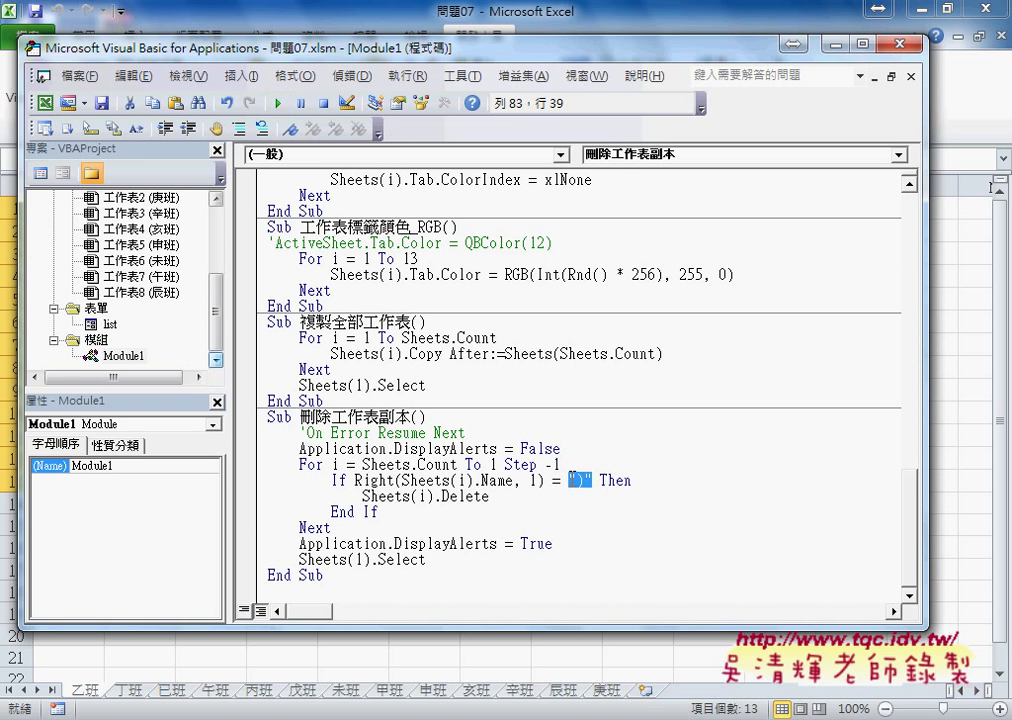
click(437, 354)
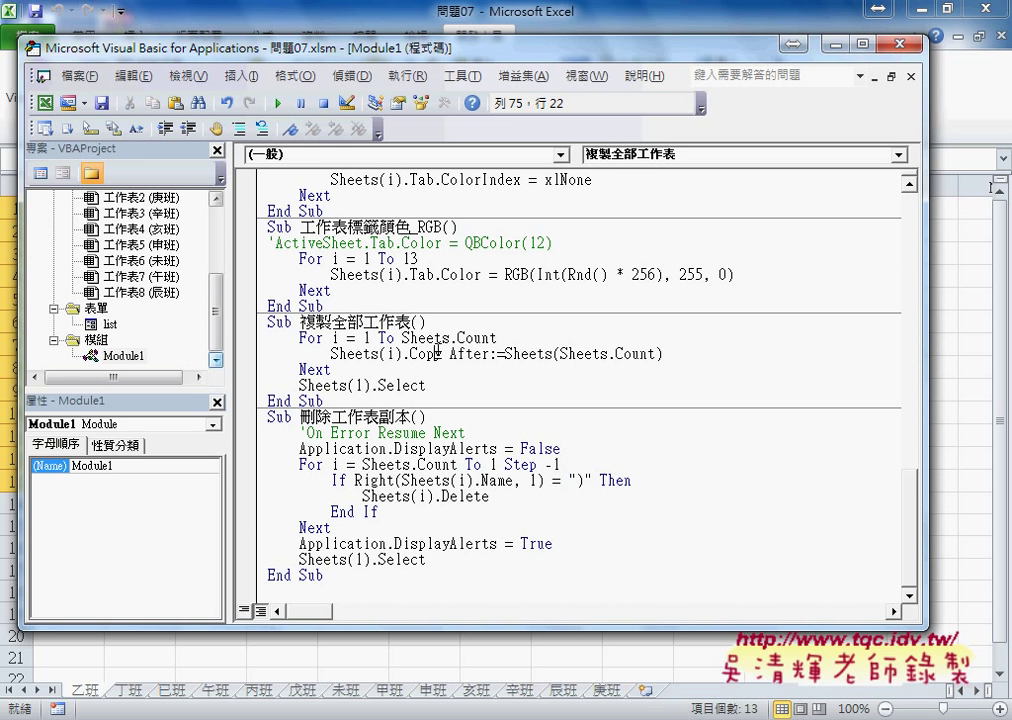
click(275, 104)
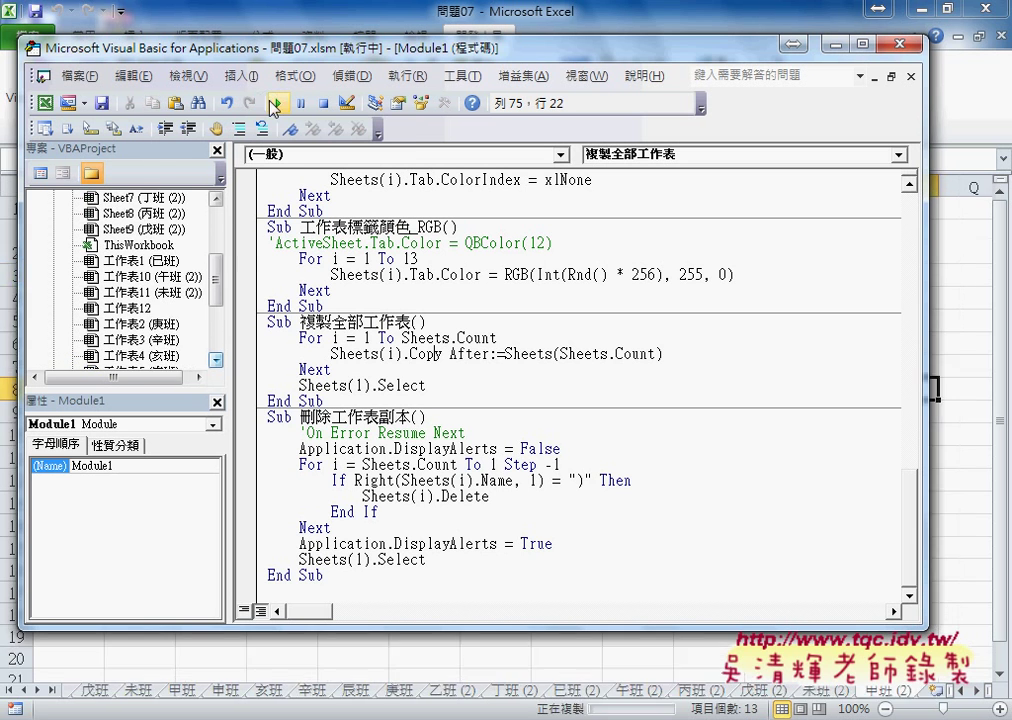
click(275, 104)
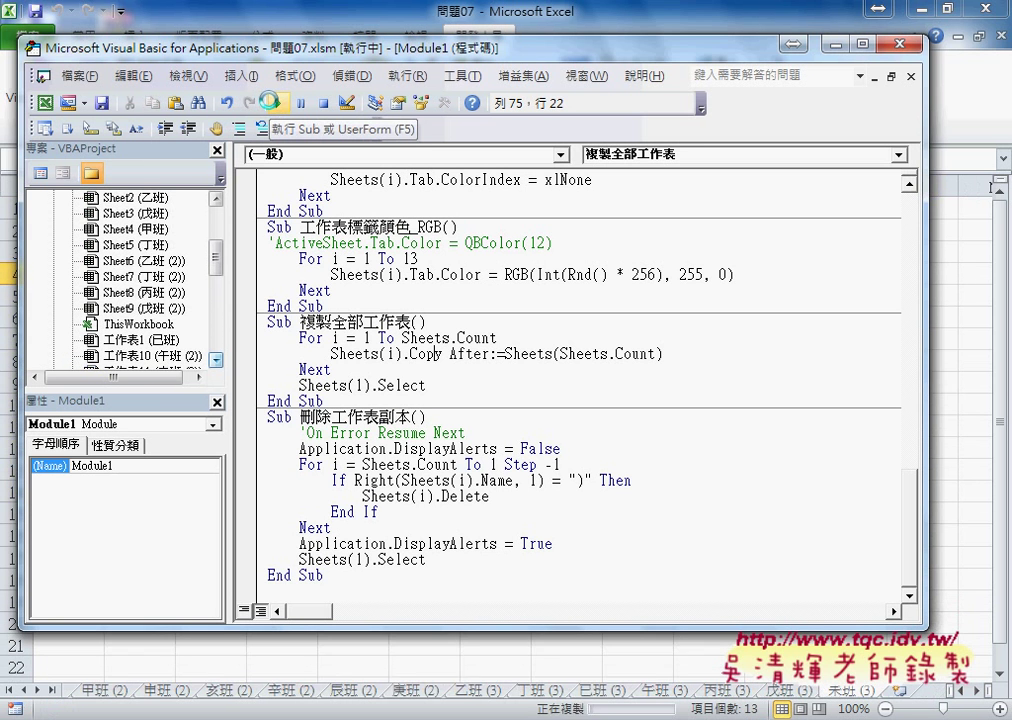
click(447, 496)
click(277, 104)
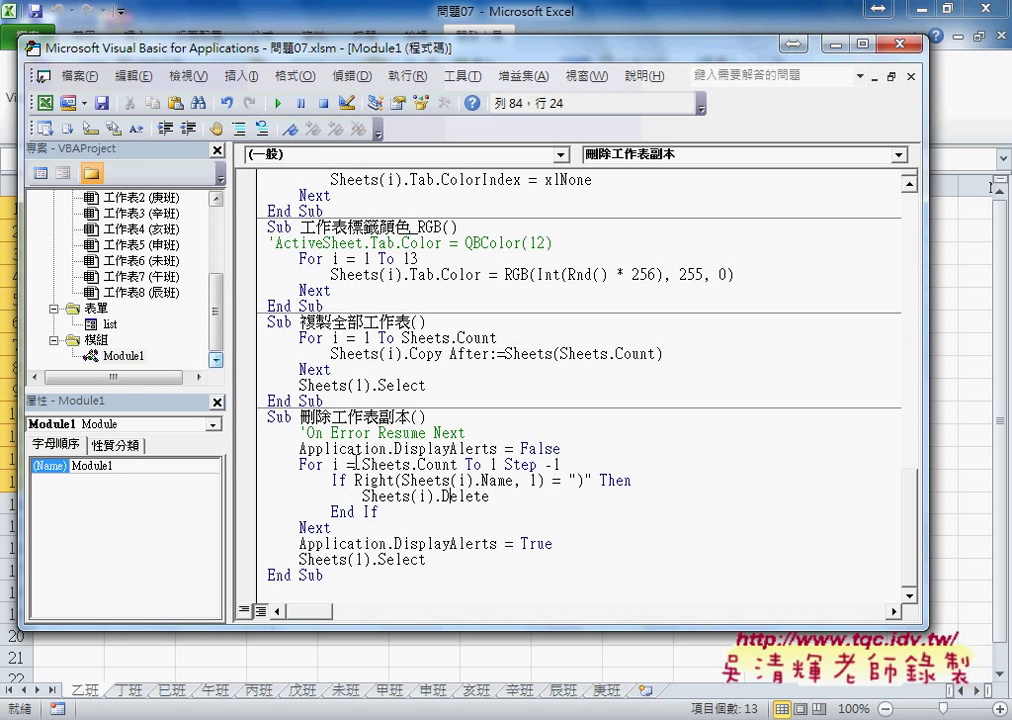
drag(299, 449, 560, 449)
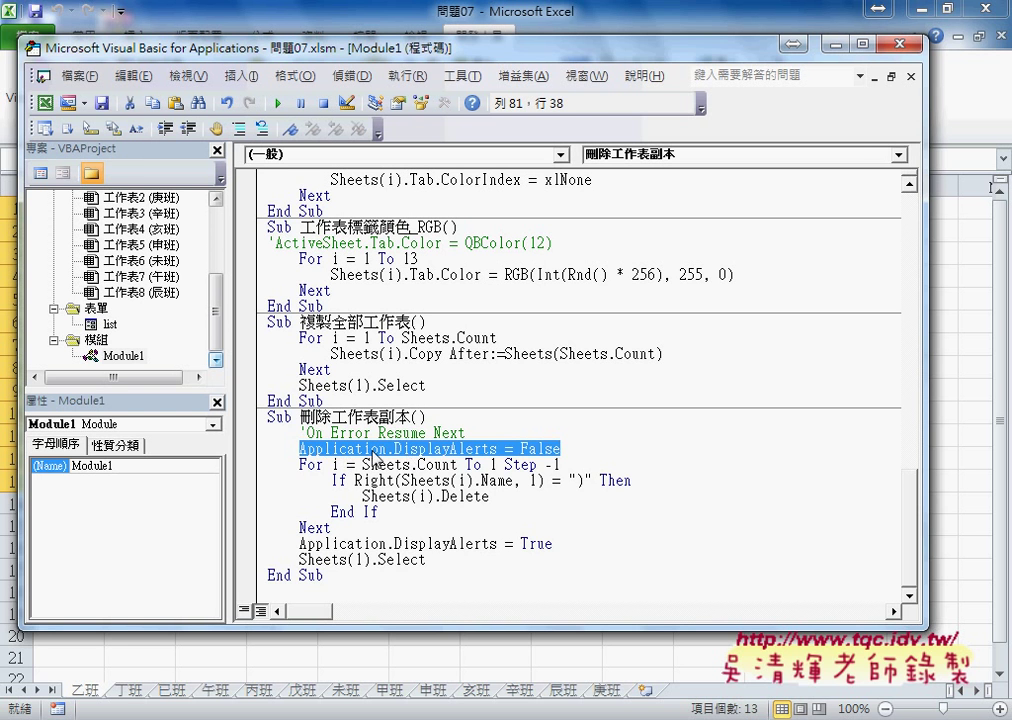
click(300, 452)
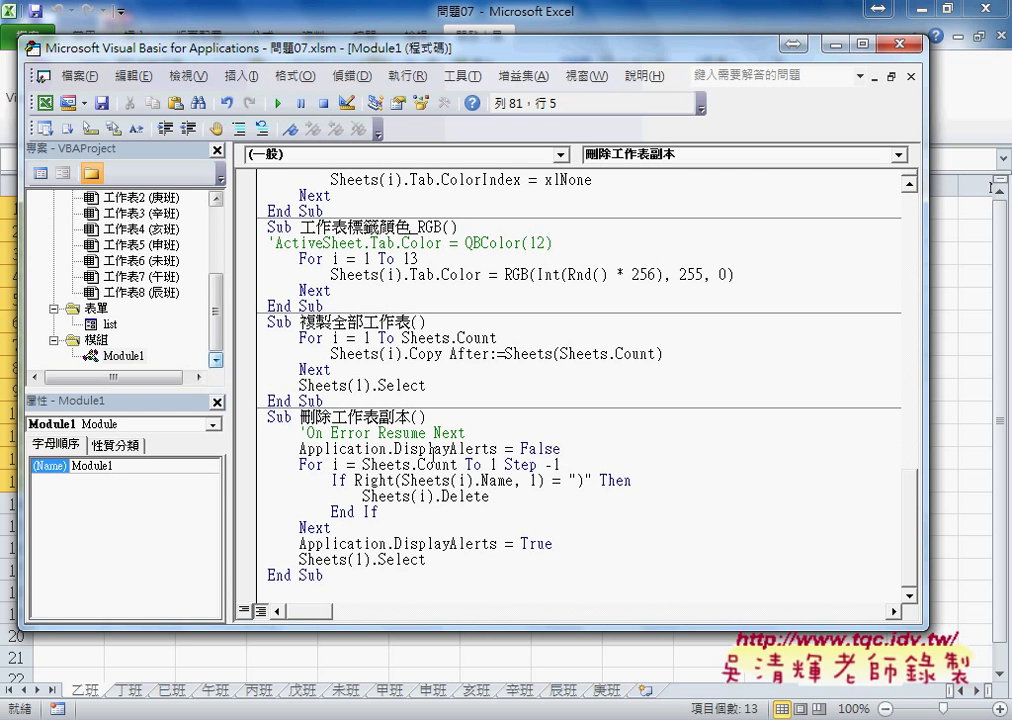
drag(562, 449, 503, 450)
drag(414, 452, 396, 452)
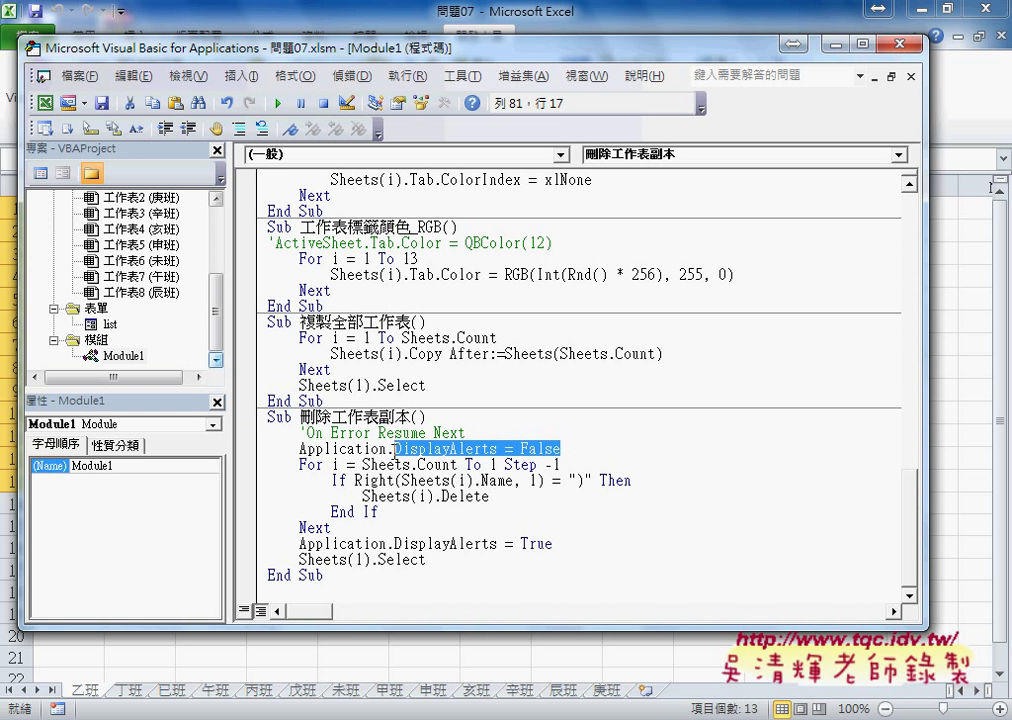
drag(552, 543, 300, 544)
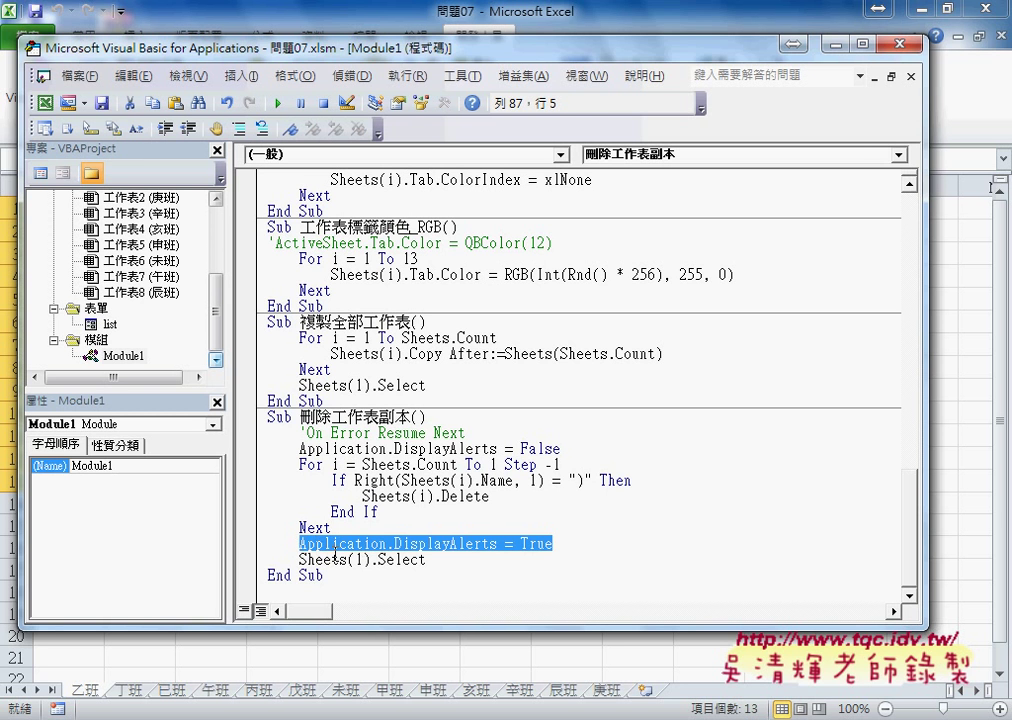
drag(447, 562, 300, 562)
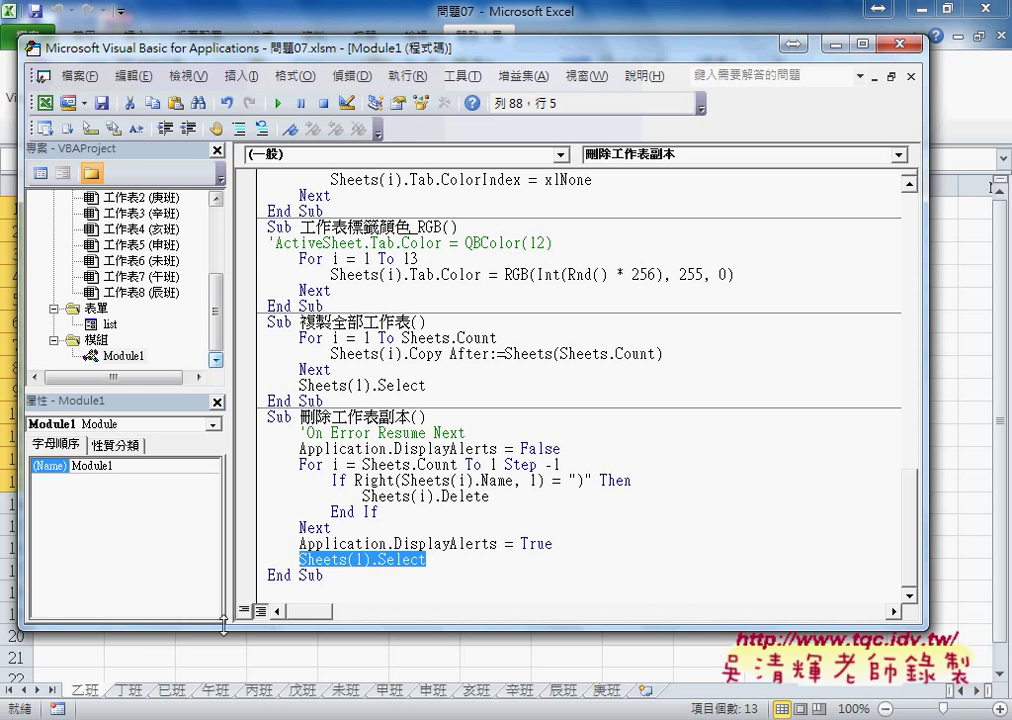
- Rerun 複製全部工作表 and 刪除工作表副本, then select the code of both macros
click(403, 354)
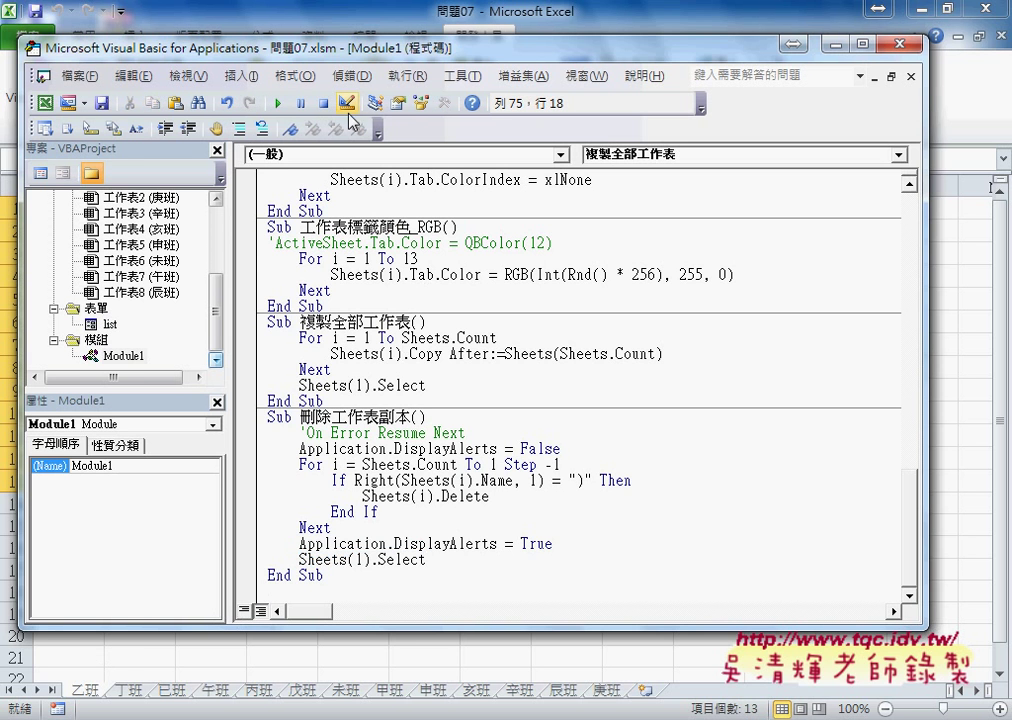
click(278, 103)
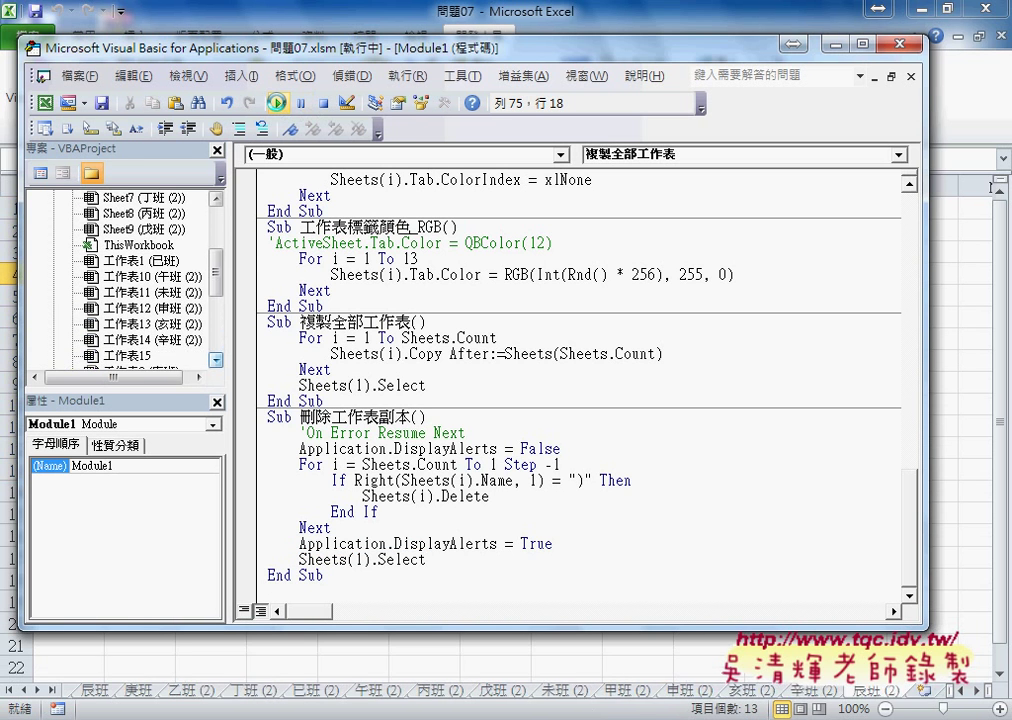
click(353, 537)
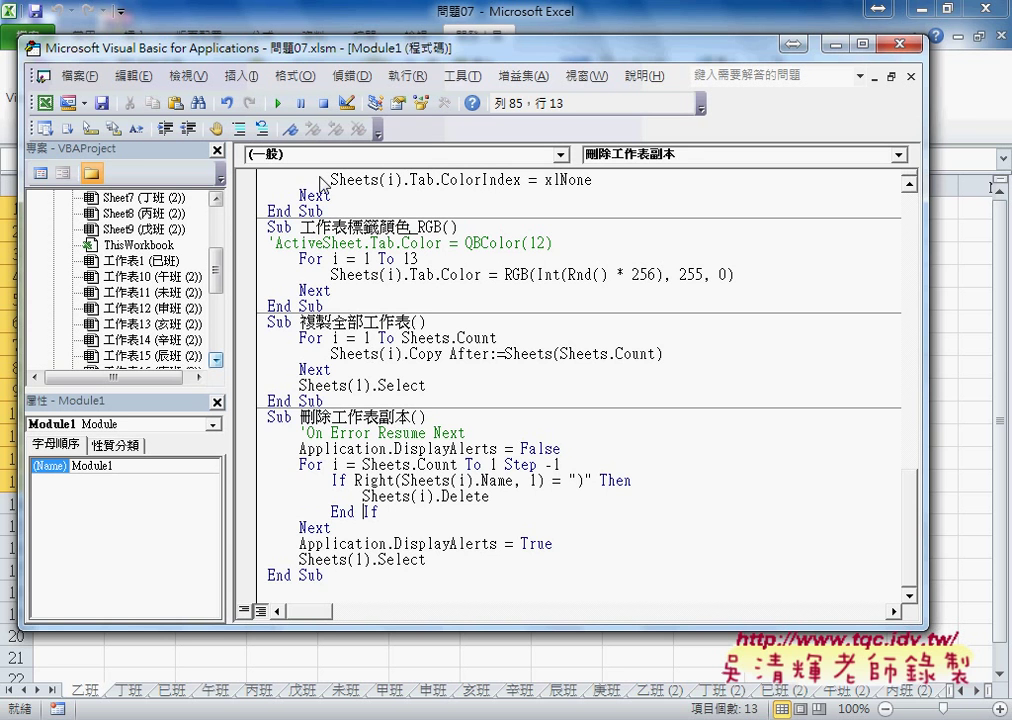
click(279, 103)
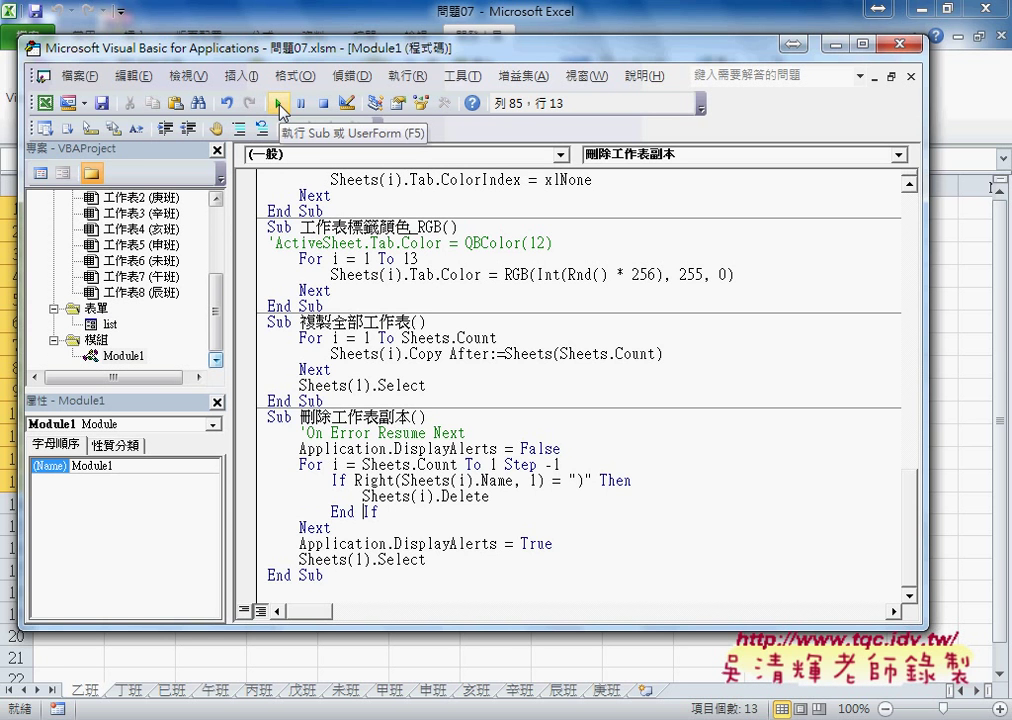
mouse_move(325, 576)
mouse_down()
mouse_move(271, 525)
mouse_move(268, 320)
mouse_up()
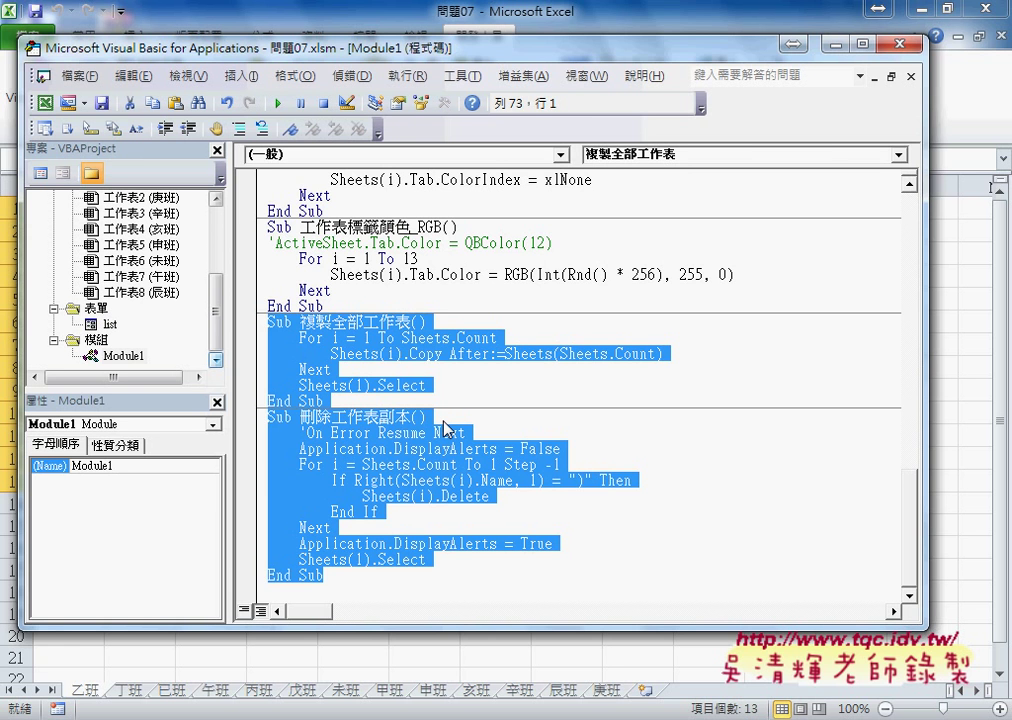
- Switch to the 程式碼 Google Doc and select the 複製全部工作表 code block
key(alt+Tab)
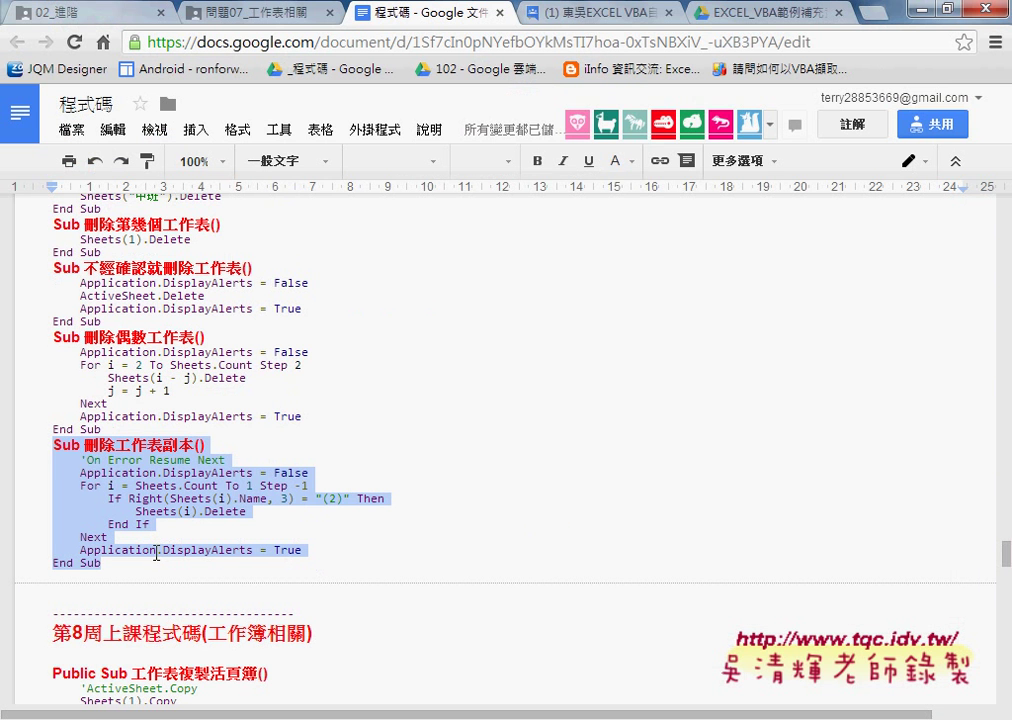
mouse_move(145, 563)
mouse_down()
mouse_move(44, 515)
mouse_move(29, 452)
mouse_up()
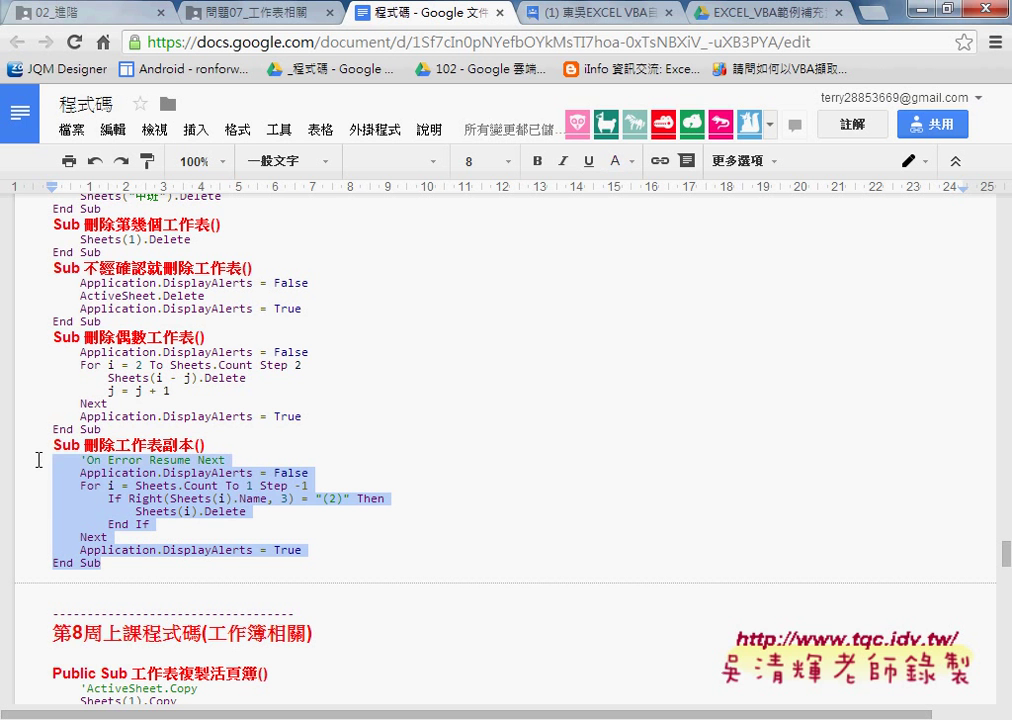
scroll(221, 503, up, 3)
scroll(225, 503, up, 1)
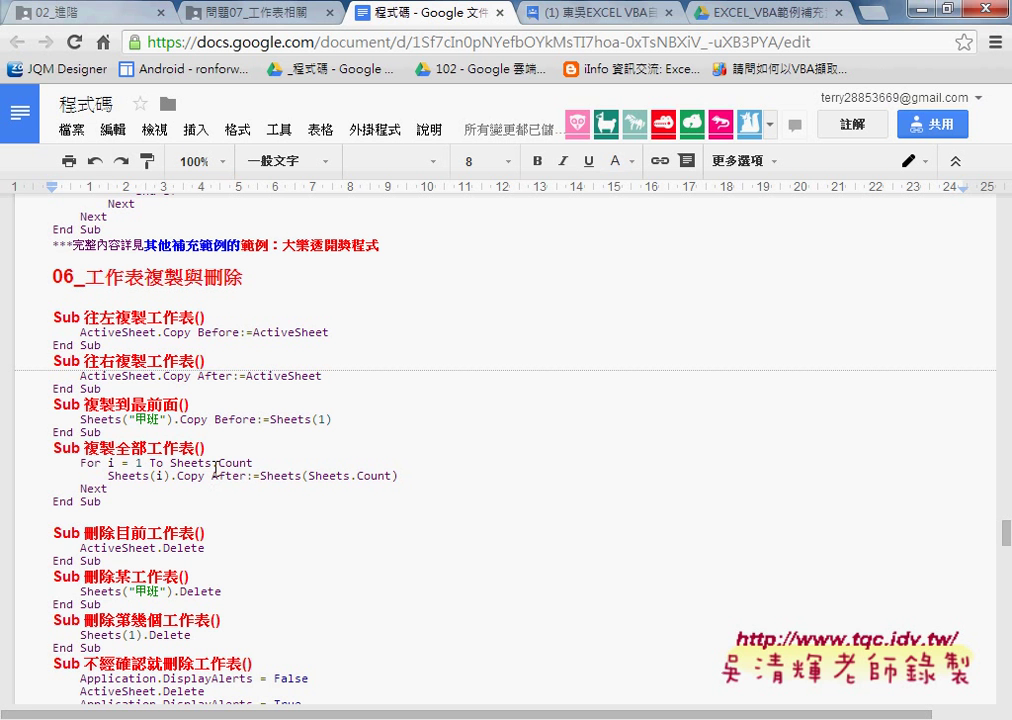
drag(101, 501, 31, 449)
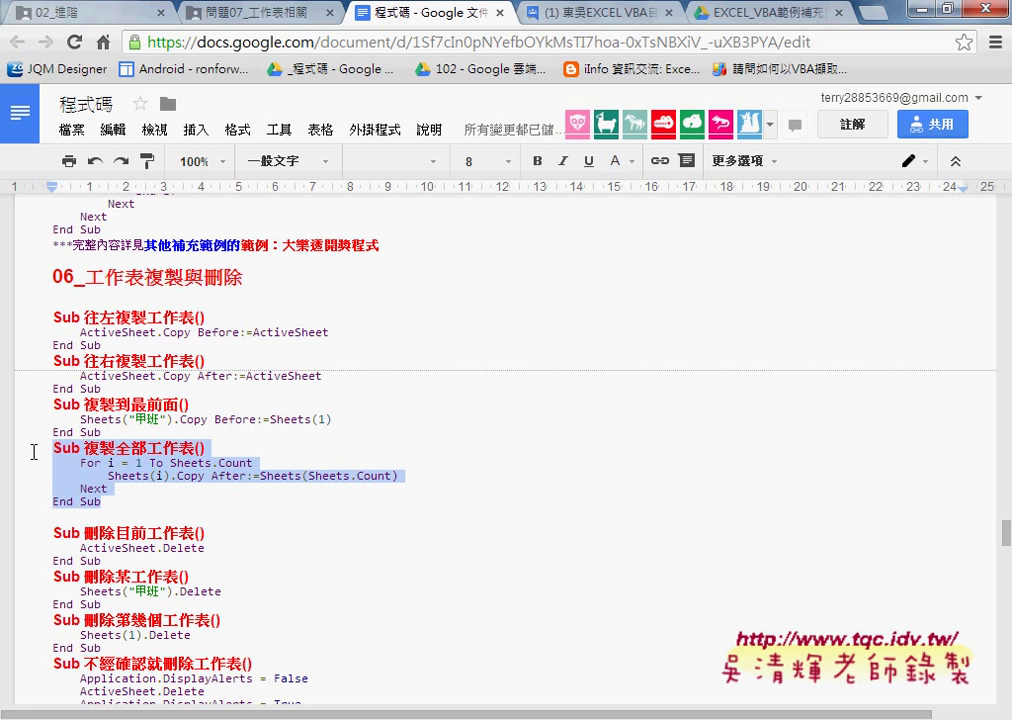
- Set the 複製全部工作表 code to 12 pt, then select the 刪除工作表副本 block
click(485, 161)
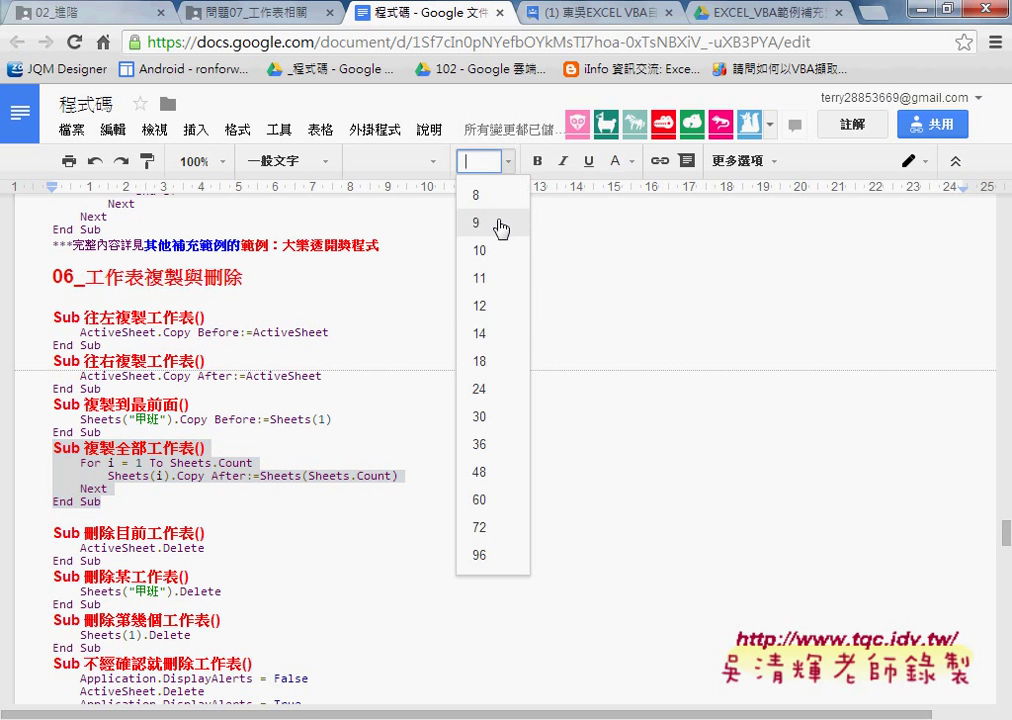
click(500, 312)
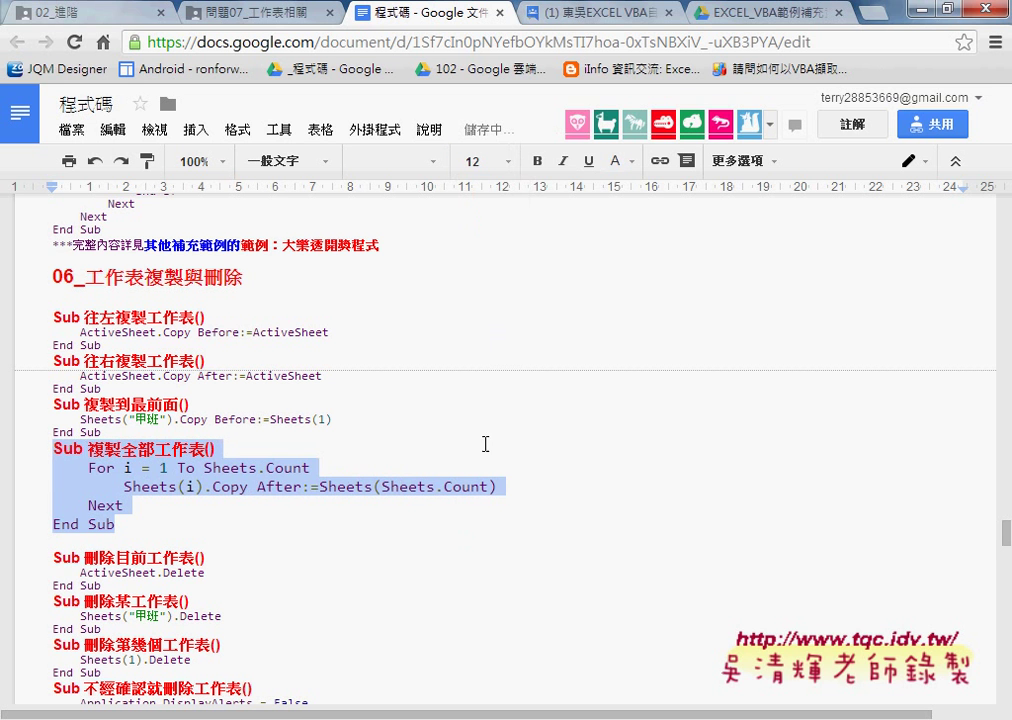
scroll(454, 499, down, 1)
scroll(454, 499, down, 2)
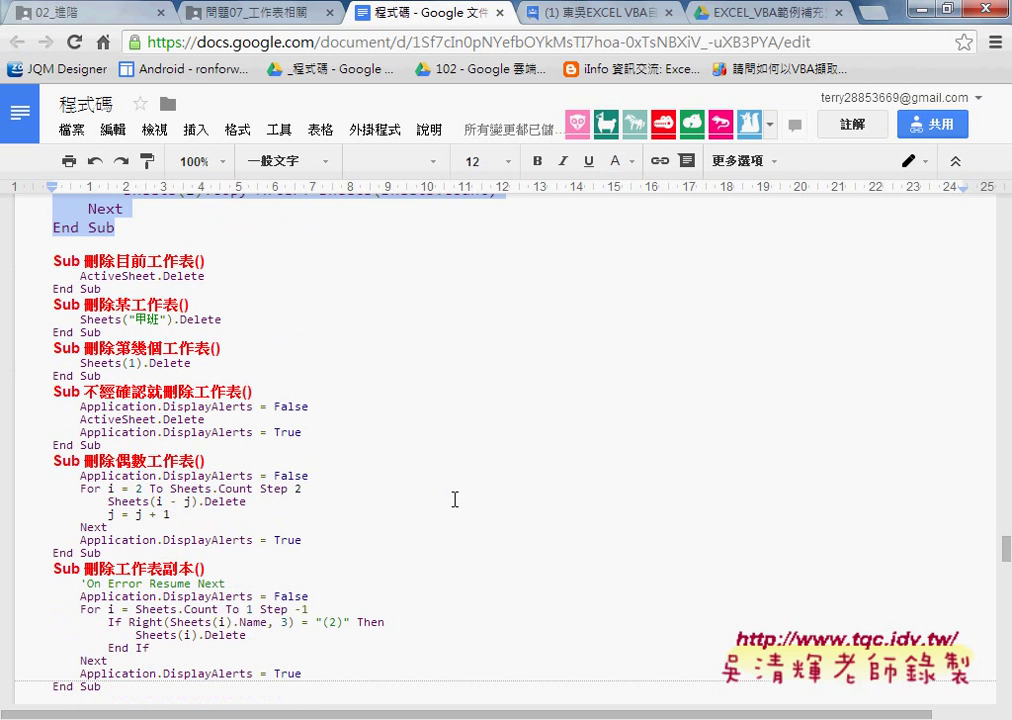
scroll(420, 501, down, 1)
drag(139, 591, 45, 470)
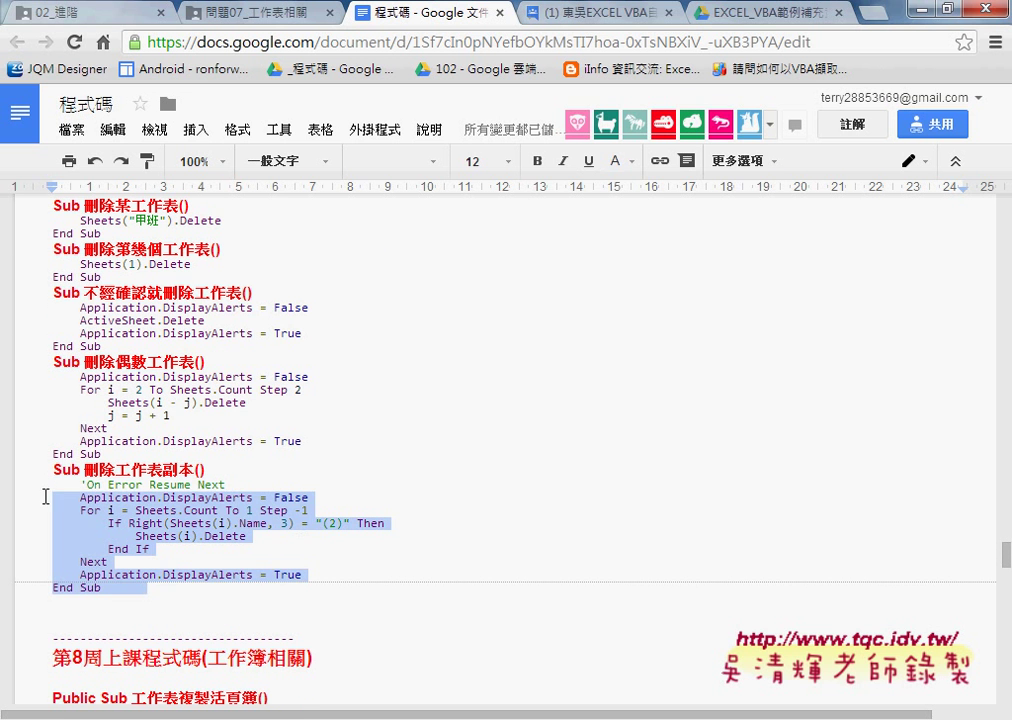
scroll(572, 502, up, 1)
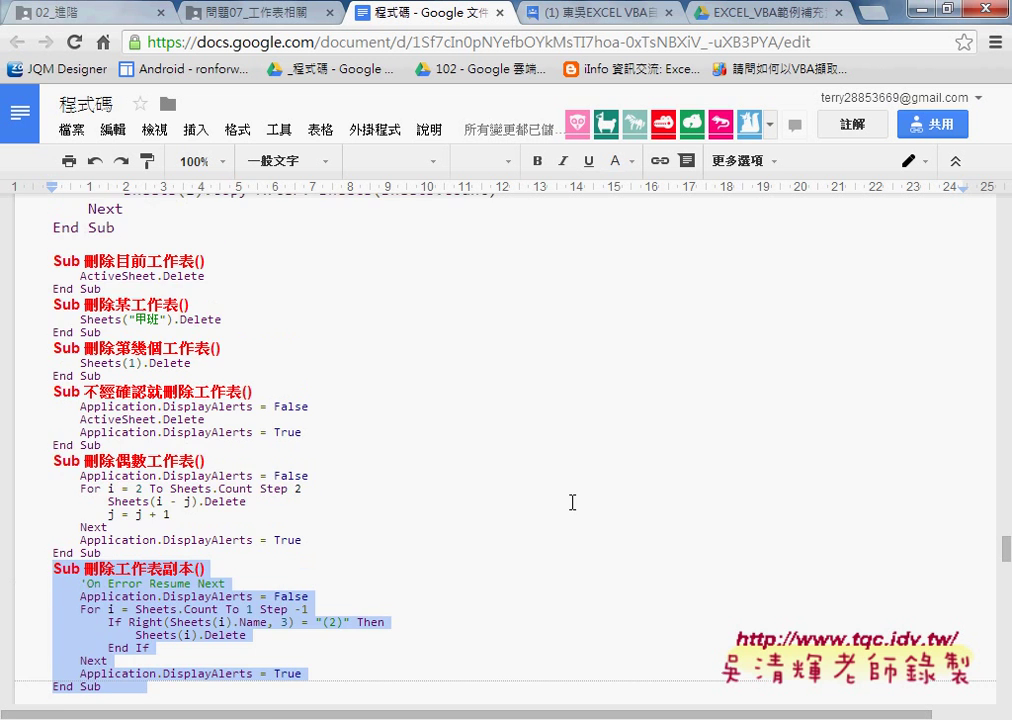
scroll(572, 502, up, 2)
scroll(572, 502, up, 1)
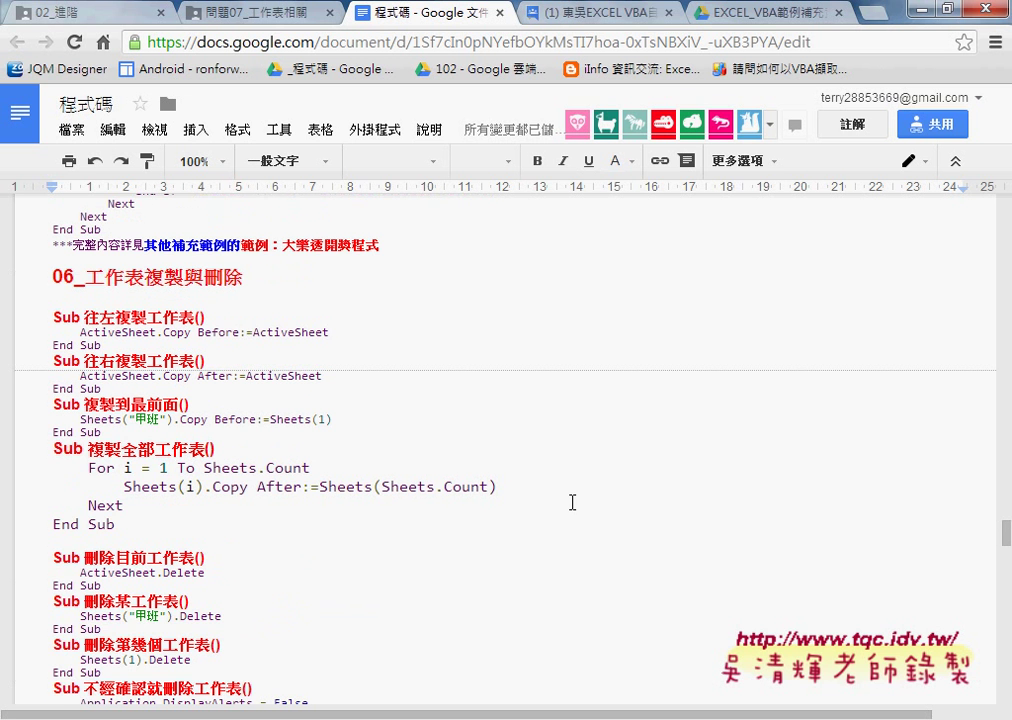
scroll(572, 502, down, 3)
scroll(574, 479, down, 1)
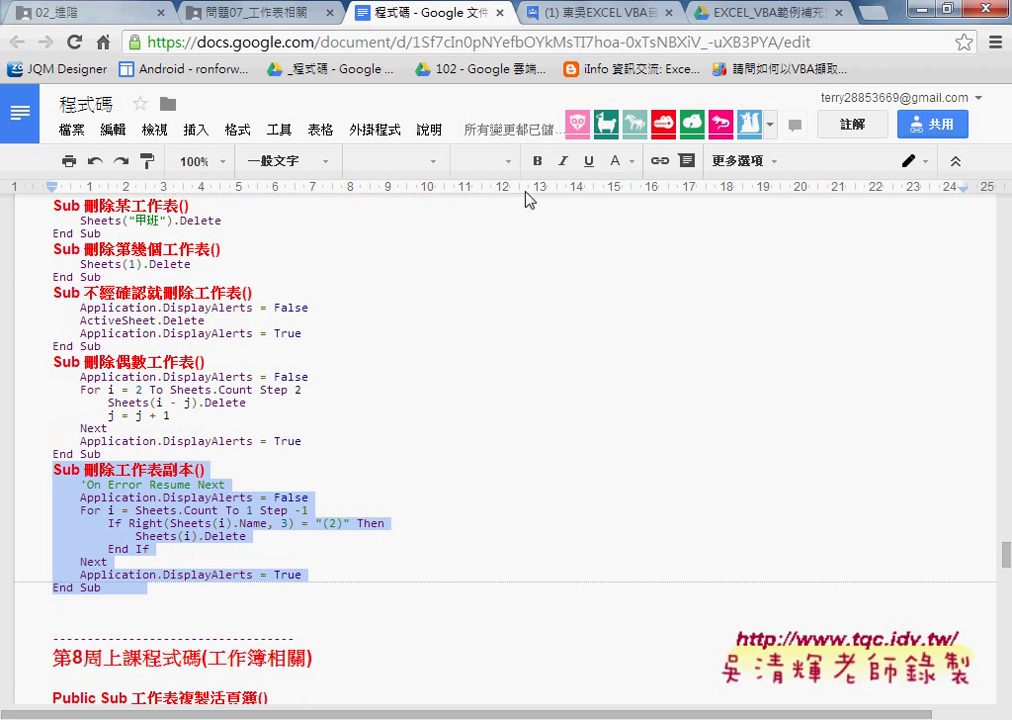
- Set the selected 刪除工作表副本 code to font size 12 from the toolbar dropdown
click(509, 165)
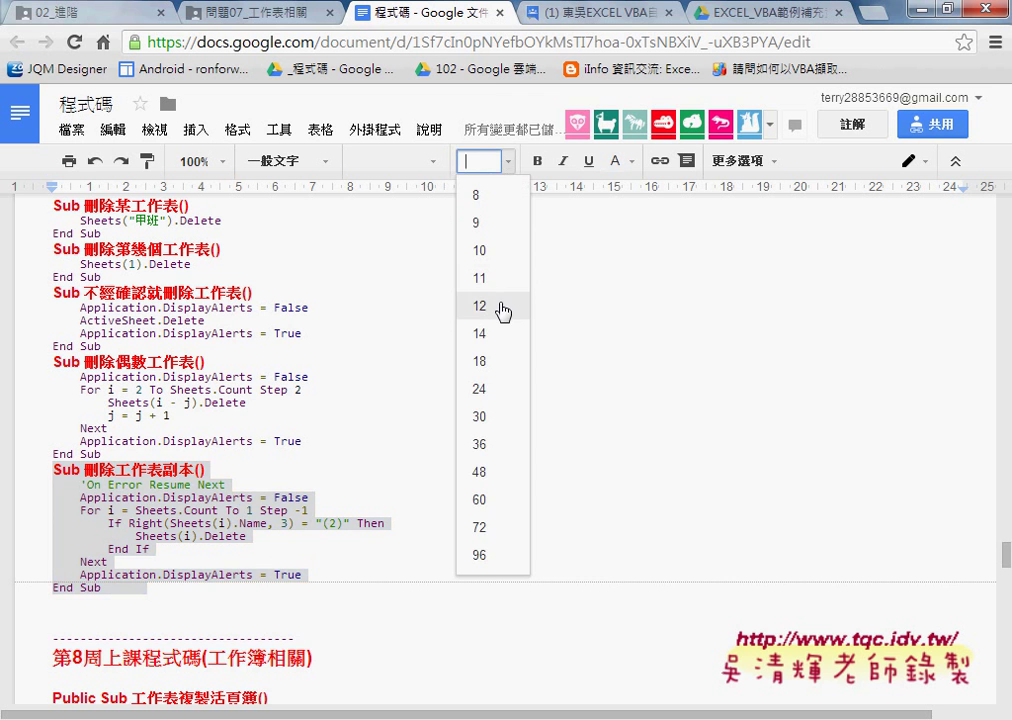
click(502, 308)
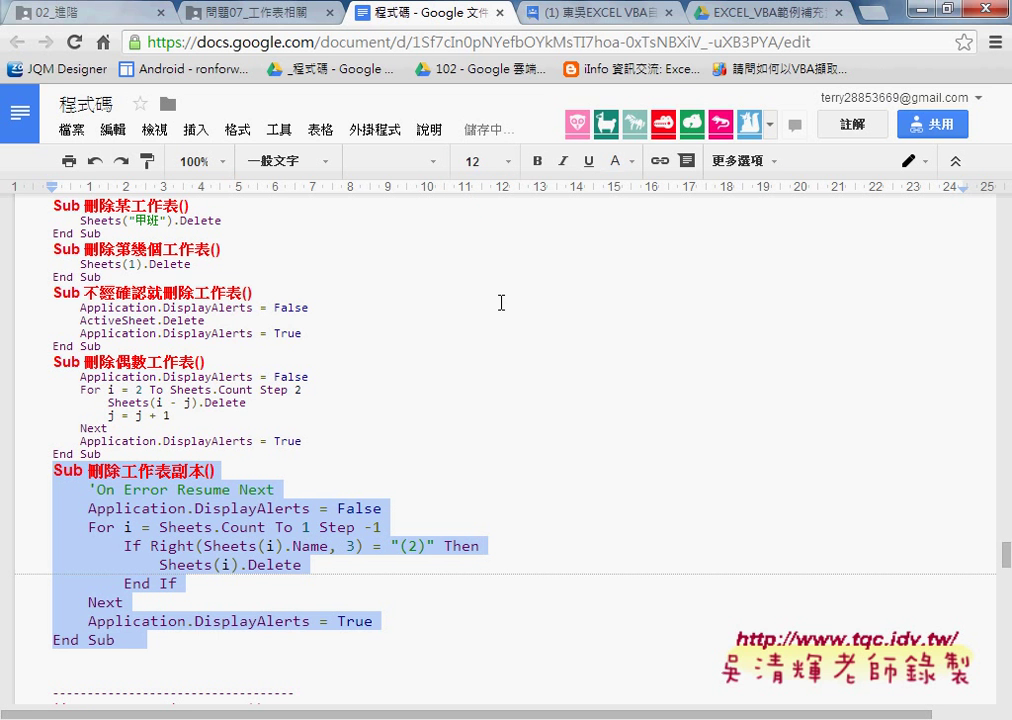